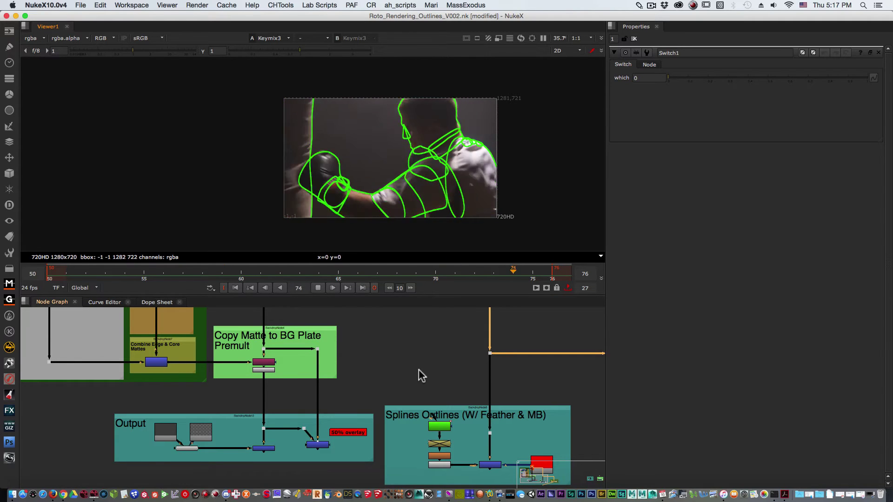
Play the spline-outline clip, then show the source footage from the Plate group in the viewer
{"action": "left_click", "coordinate": [318, 287]}
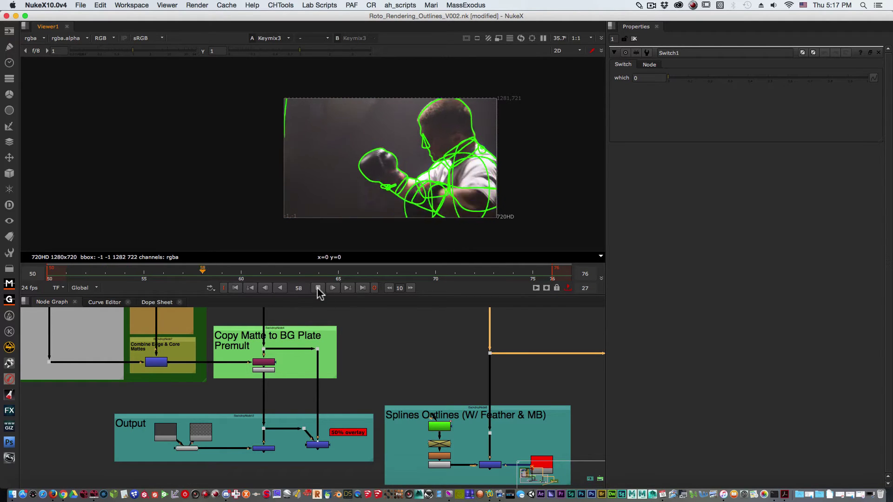
{"action": "left_click", "coordinate": [317, 288]}
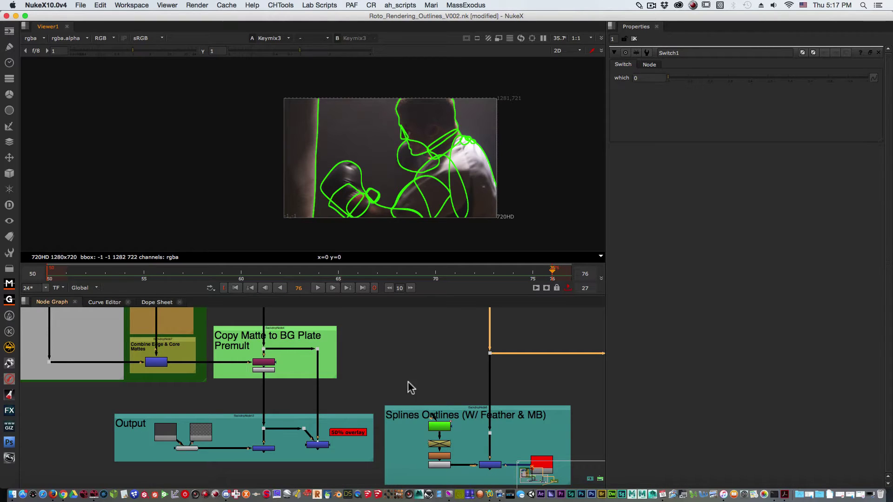
{"action": "mouse_move", "coordinate": [407, 380]}
{"action": "middle_mouse_down"}
{"action": "mouse_move", "coordinate": [466, 432]}
{"action": "mouse_move", "coordinate": [437, 430]}
{"action": "mouse_move", "coordinate": [469, 485]}
{"action": "middle_mouse_up"}
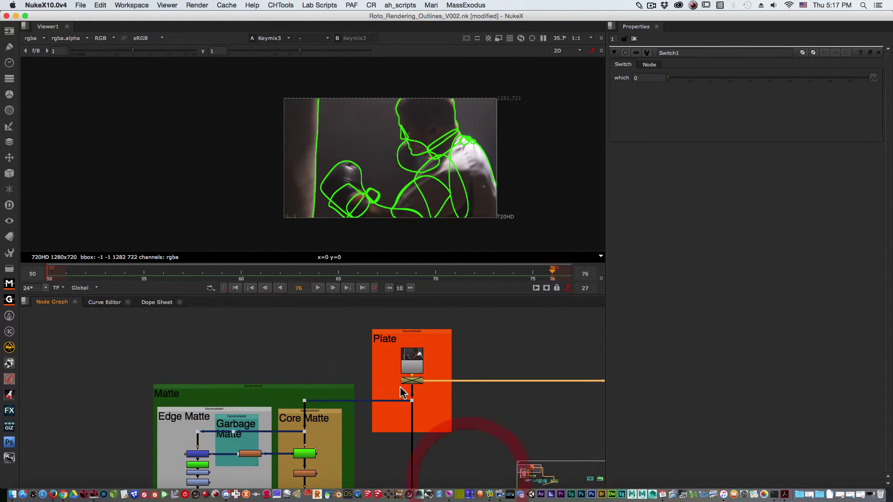
{"action": "middle_click_drag", "start_coordinate": [433, 424], "coordinate": [441, 379]}
{"action": "middle_click_drag", "start_coordinate": [441, 410], "coordinate": [432, 447]}
{"action": "left_click", "coordinate": [406, 356]}
{"action": "key", "text": "1"}
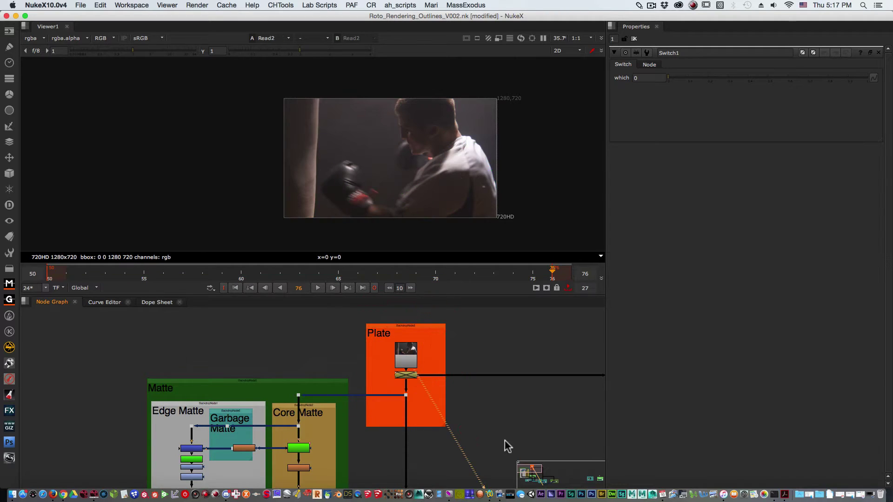
Open the Boxer_Roto3 node in the Core Matte group and inspect its splines over the footage
{"action": "middle_click_drag", "start_coordinate": [400, 487], "coordinate": [448, 403]}
{"action": "double_click", "coordinate": [345, 365]}
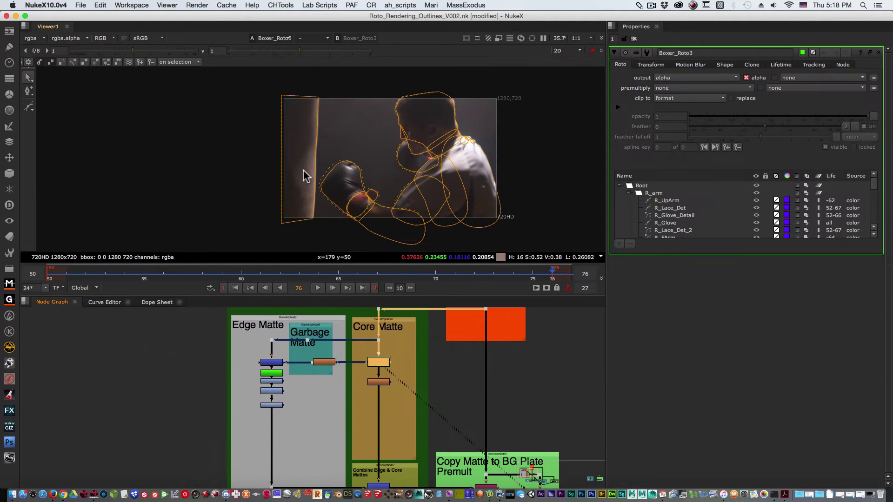
{"action": "key", "text": "1"}
{"action": "scroll", "coordinate": [456, 182], "scroll_direction": "up", "scroll_amount": 2}
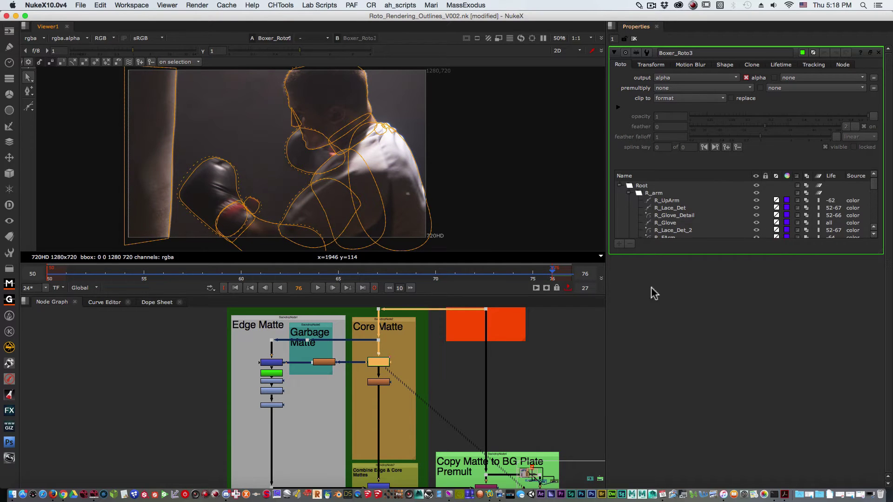
{"action": "middle_click_drag", "start_coordinate": [460, 154], "coordinate": [426, 154]}
{"action": "scroll", "coordinate": [419, 175], "scroll_direction": "down", "scroll_amount": 2}
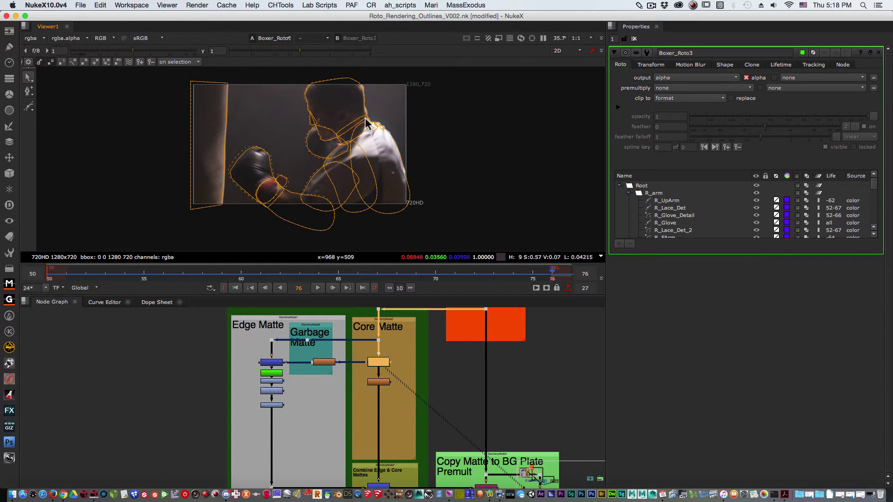
{"action": "middle_click_drag", "start_coordinate": [366, 122], "coordinate": [386, 137]}
{"action": "middle_click_drag", "start_coordinate": [448, 162], "coordinate": [429, 149]}
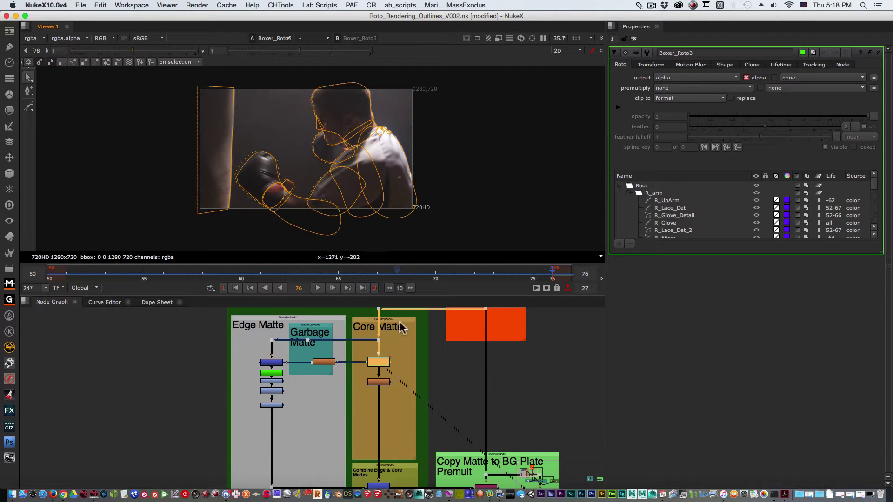
Play and scrub the core matte splines over the boxer footage, ending on frame 61
{"action": "mouse_move", "coordinate": [432, 345]}
{"action": "middle_mouse_down"}
{"action": "mouse_move", "coordinate": [460, 317]}
{"action": "mouse_move", "coordinate": [433, 339]}
{"action": "middle_mouse_up"}
{"action": "left_click", "coordinate": [374, 364]}
{"action": "left_click", "coordinate": [378, 357]}
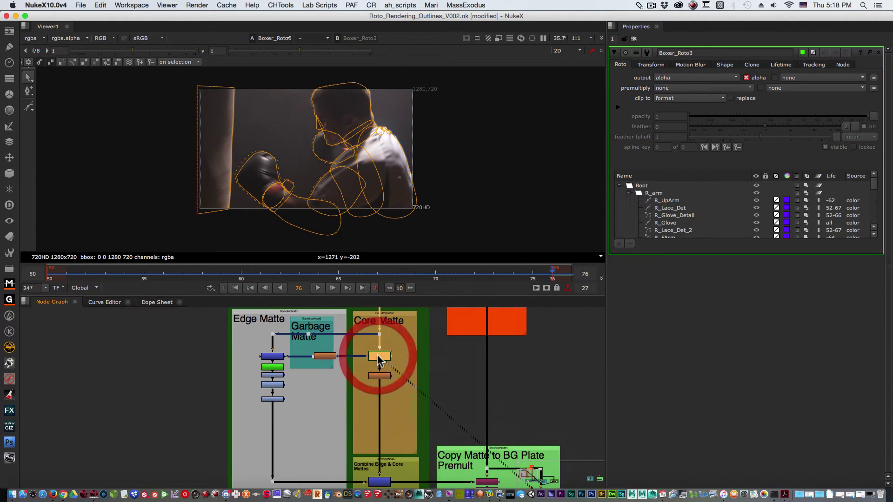
{"action": "left_click", "coordinate": [470, 359]}
{"action": "middle_click_drag", "start_coordinate": [473, 365], "coordinate": [263, 335]}
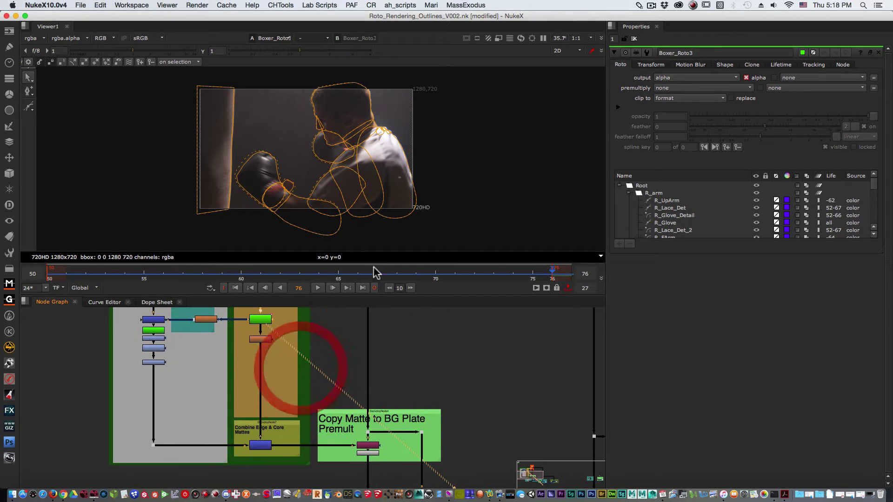
{"action": "left_click", "coordinate": [317, 288]}
{"action": "middle_click_drag", "start_coordinate": [377, 428], "coordinate": [409, 356]}
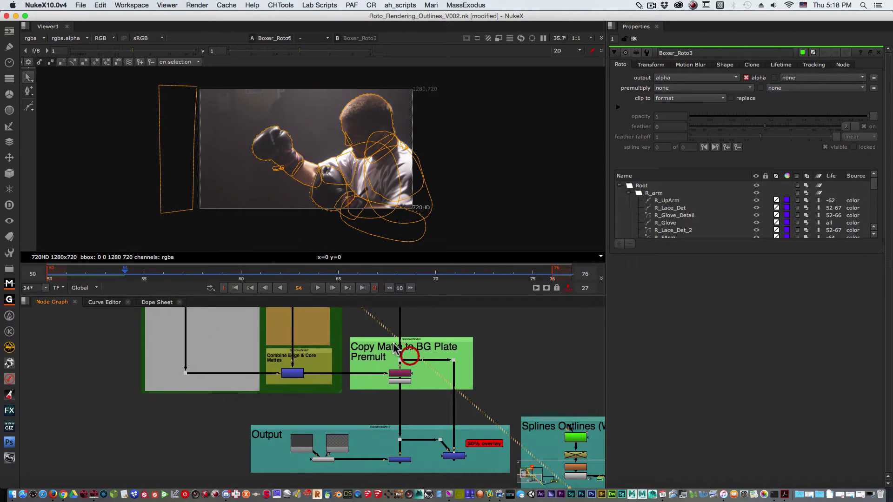
{"action": "left_click", "coordinate": [344, 271]}
{"action": "left_click_drag", "start_coordinate": [344, 272], "coordinate": [261, 273]}
View the AddMix1 result in the Output group and play the checkerboard composite from the first frame
{"action": "middle_click_drag", "start_coordinate": [499, 401], "coordinate": [417, 372]}
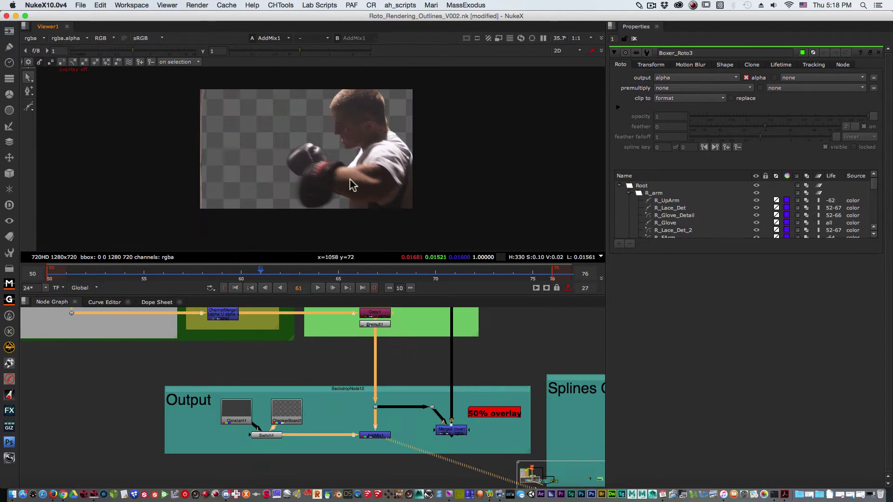
{"action": "middle_click_drag", "start_coordinate": [349, 179], "coordinate": [387, 200]}
{"action": "middle_click_drag", "start_coordinate": [404, 152], "coordinate": [340, 145]}
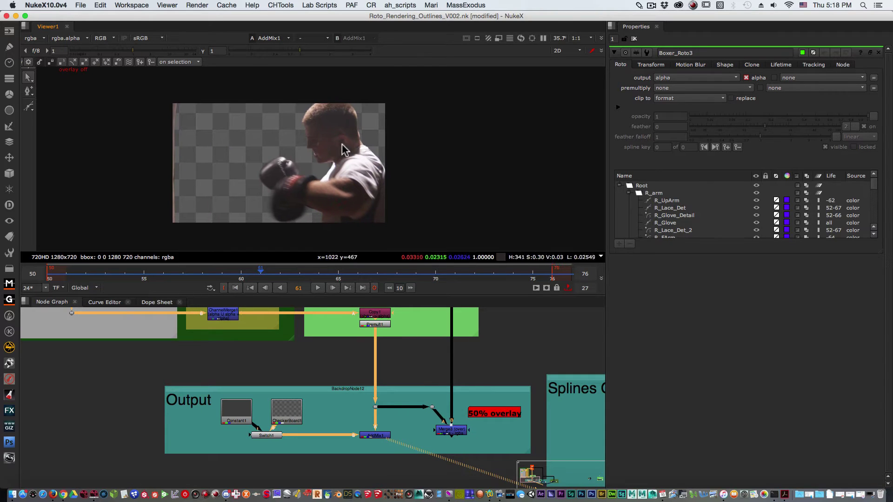
{"action": "scroll", "coordinate": [339, 145], "scroll_direction": "up", "scroll_amount": 1}
{"action": "middle_click_drag", "start_coordinate": [317, 179], "coordinate": [341, 178]}
{"action": "left_click", "coordinate": [235, 288]}
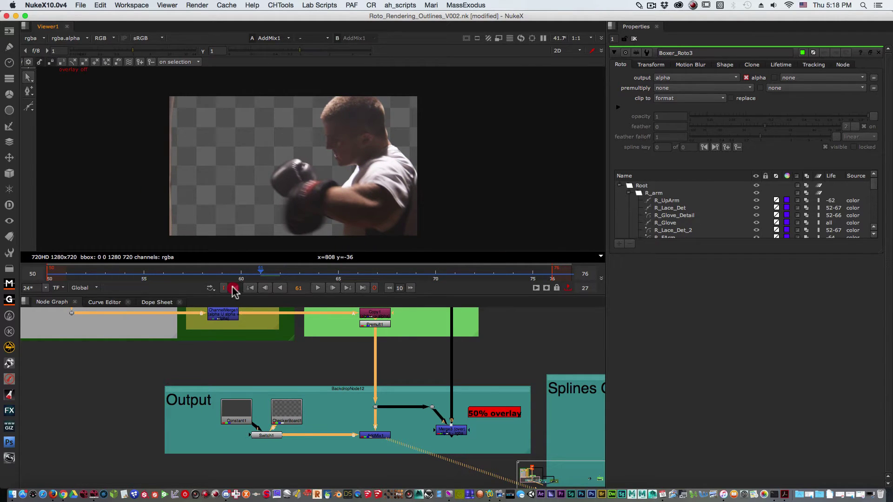
{"action": "left_click", "coordinate": [319, 288]}
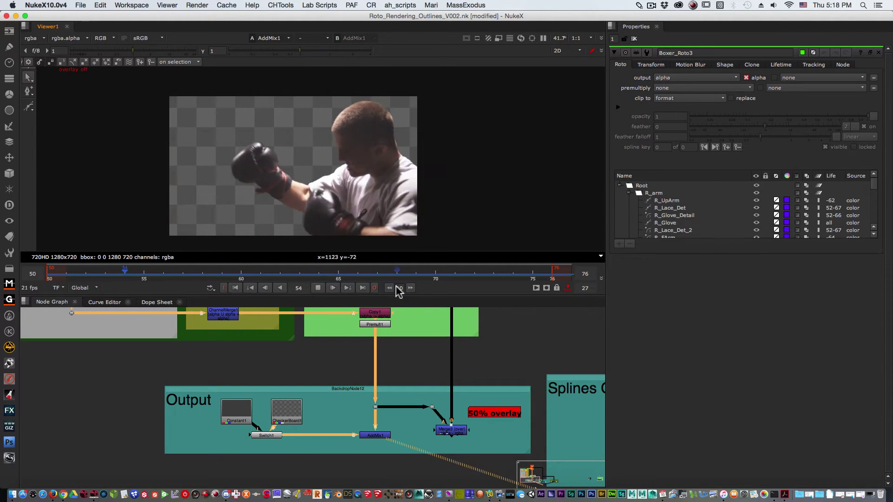
{"action": "left_click", "coordinate": [319, 288]}
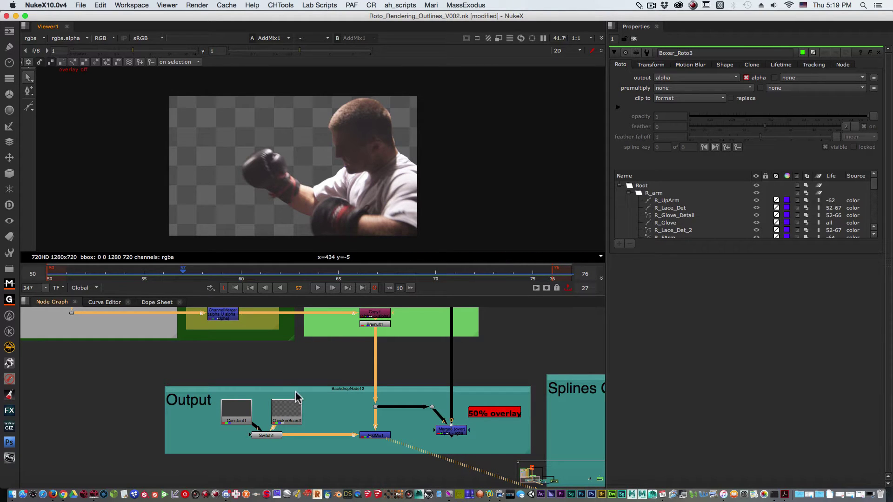
Reposition the Constant1 and CheckerBoard1 nodes above Switch1 and select AddMix1
{"action": "left_click_drag", "start_coordinate": [286, 412], "coordinate": [241, 407]}
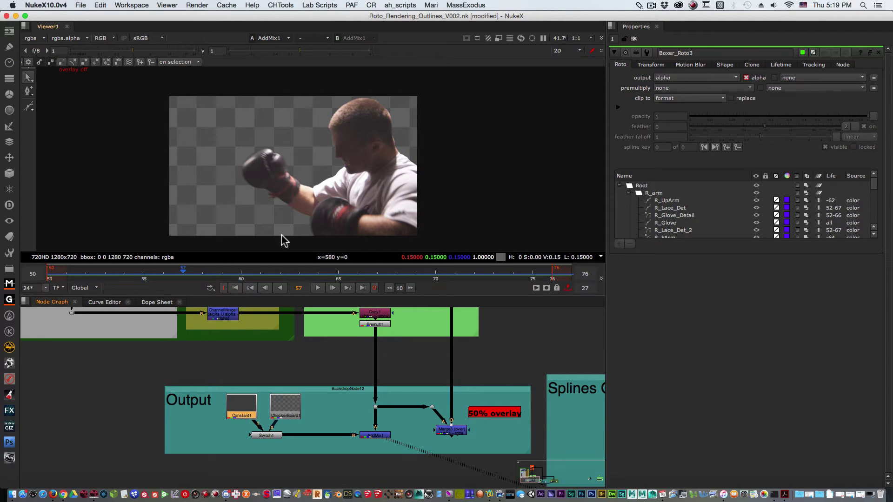
{"action": "left_click", "coordinate": [372, 435]}
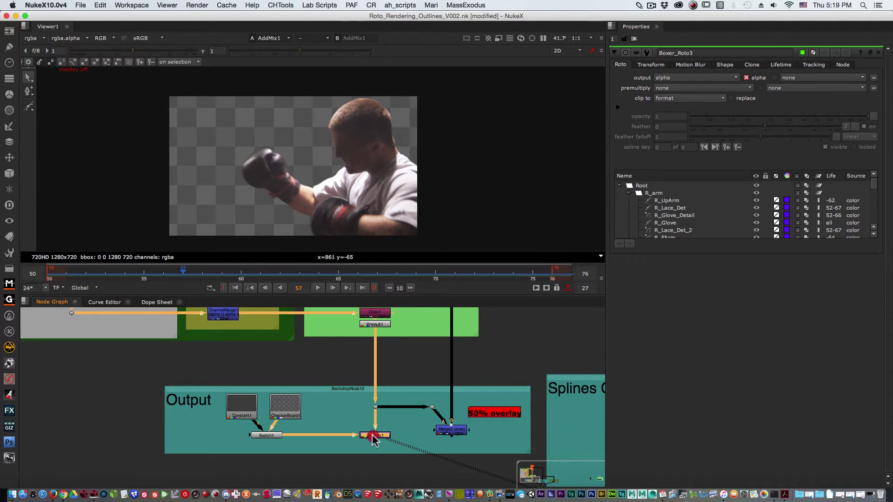
Go to the first frame and view the original plate branch at the dot beside Copy1
{"action": "middle_click_drag", "start_coordinate": [456, 432], "coordinate": [306, 422]}
{"action": "scroll", "coordinate": [280, 429], "scroll_direction": "up", "scroll_amount": 4}
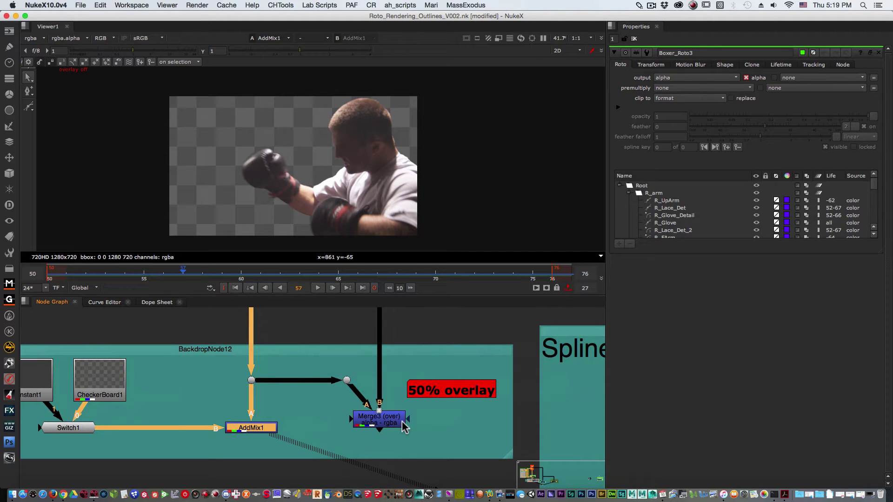
{"action": "left_click", "coordinate": [235, 288]}
{"action": "middle_click_drag", "start_coordinate": [403, 428], "coordinate": [401, 487]}
{"action": "middle_click_drag", "start_coordinate": [373, 352], "coordinate": [413, 450]}
{"action": "scroll", "coordinate": [419, 449], "scroll_direction": "down", "scroll_amount": 4}
{"action": "middle_click_drag", "start_coordinate": [392, 415], "coordinate": [334, 392]}
{"action": "scroll", "coordinate": [368, 411], "scroll_direction": "up", "scroll_amount": 4}
{"action": "left_click", "coordinate": [369, 358]}
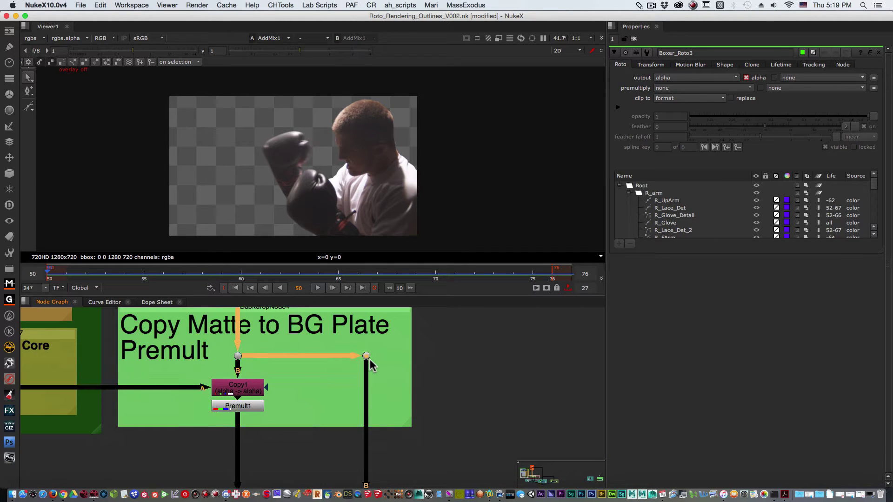
{"action": "key", "text": "1"}
View the premultiplied boxer at the dot feeding Merge3's A input, and display its alpha channel
{"action": "middle_click_drag", "start_coordinate": [330, 421], "coordinate": [361, 306]}
{"action": "middle_click_drag", "start_coordinate": [398, 418], "coordinate": [373, 374]}
{"action": "left_click", "coordinate": [247, 388]}
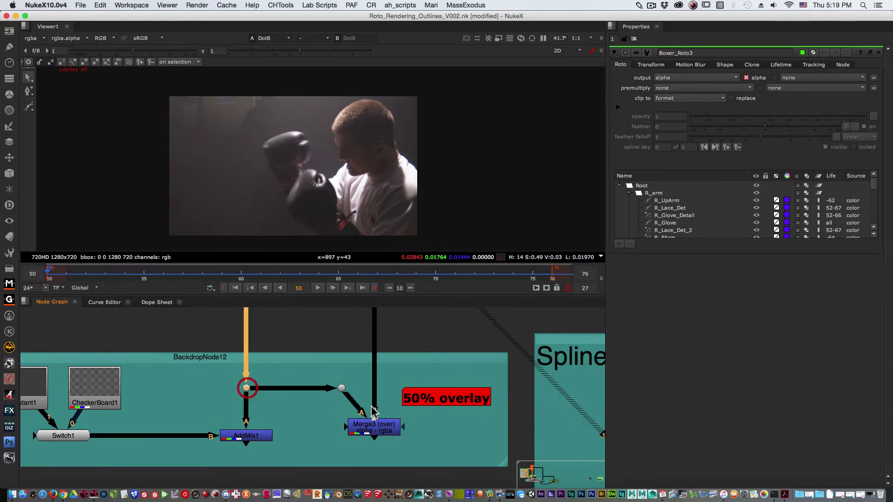
{"action": "left_click", "coordinate": [342, 388]}
{"action": "key", "text": "1"}
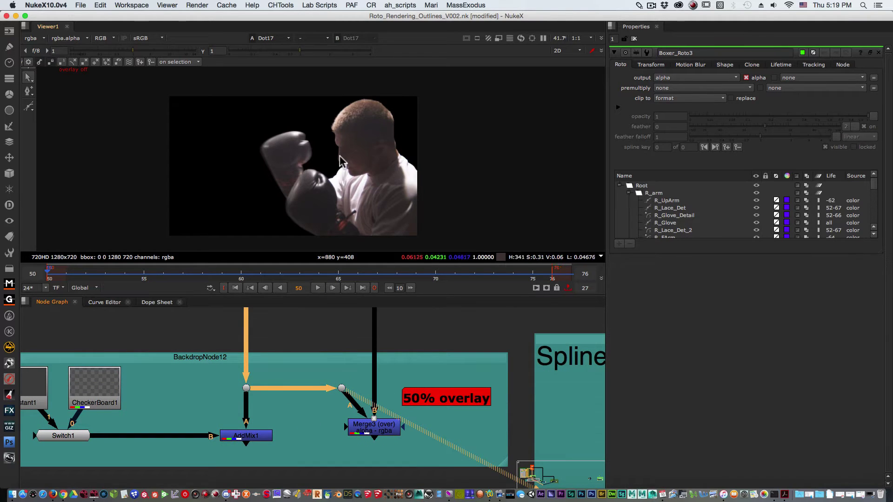
{"action": "key", "text": "a"}
View Merge3 in full colour, open its properties and set the overlay mix to 0.5
{"action": "left_click", "coordinate": [381, 432]}
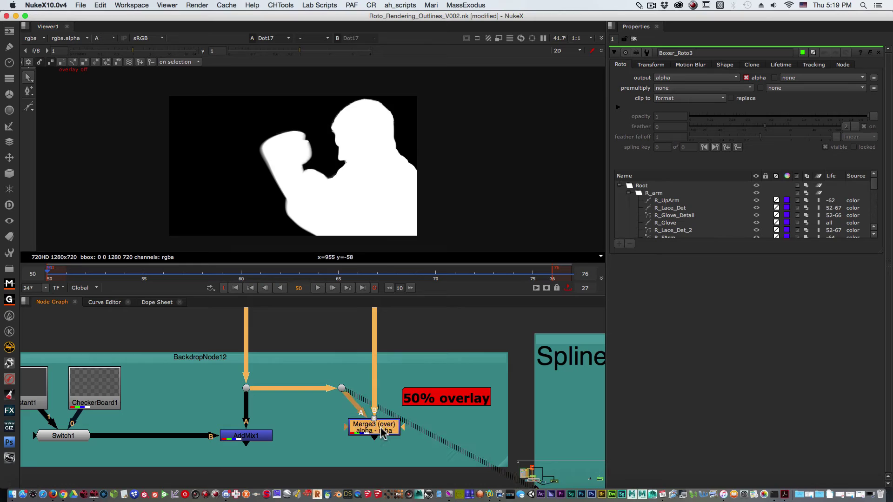
{"action": "key", "text": "1"}
{"action": "double_click", "coordinate": [382, 432]}
{"action": "key", "text": "a"}
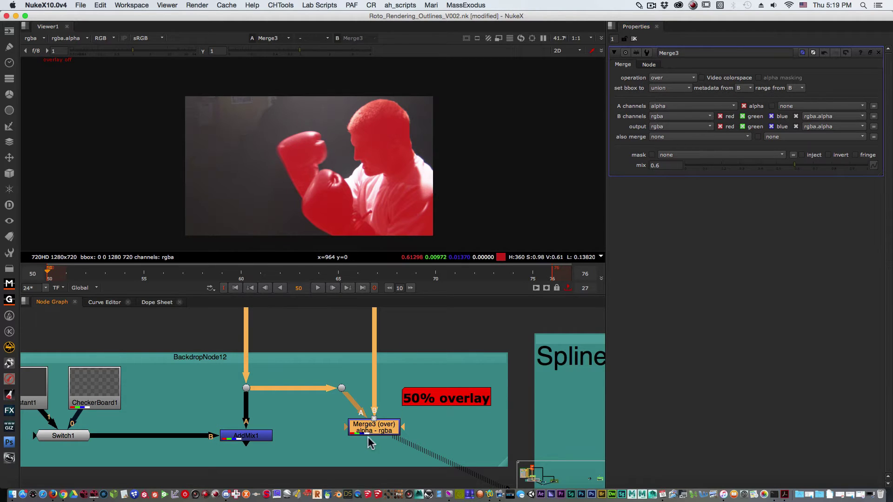
{"action": "mouse_move", "coordinate": [795, 165]}
{"action": "left_mouse_down"}
{"action": "mouse_move", "coordinate": [529, 167]}
{"action": "mouse_move", "coordinate": [789, 165]}
{"action": "left_mouse_up"}
{"action": "left_click", "coordinate": [662, 166]}
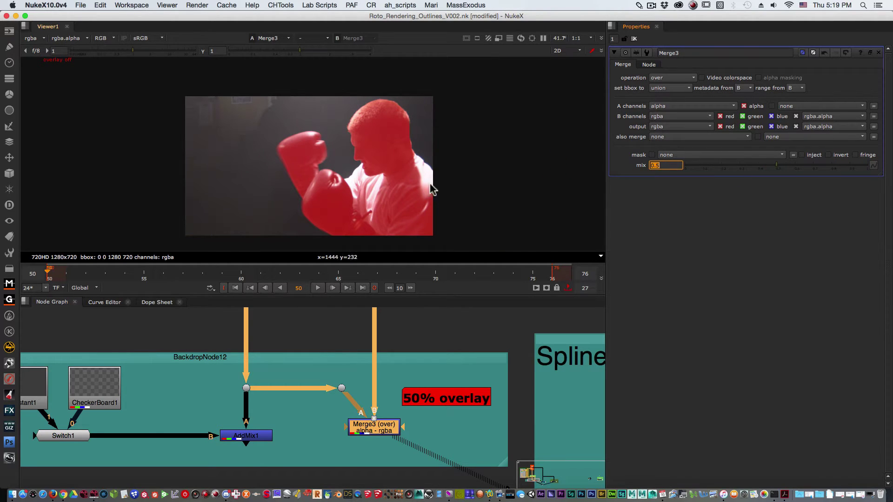
Play and scrub the red matte overlay to check the boxer's edges, ending on frame 64
{"action": "left_click", "coordinate": [318, 288]}
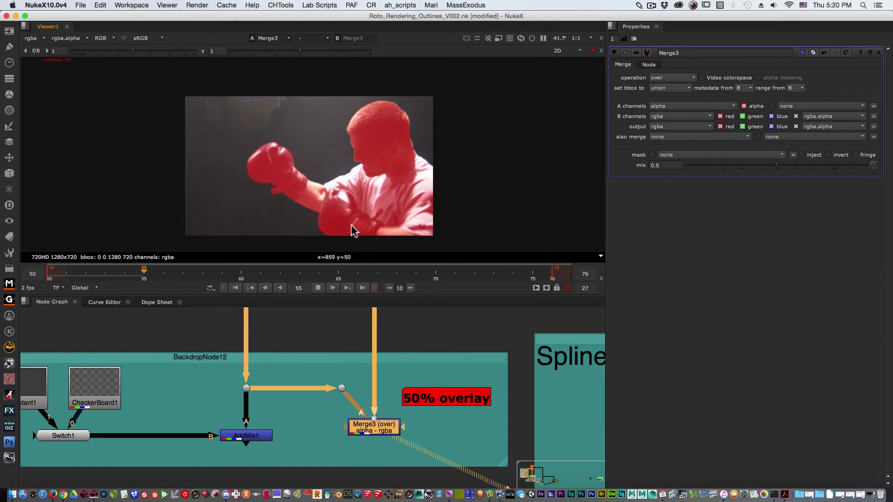
{"action": "left_click", "coordinate": [251, 272]}
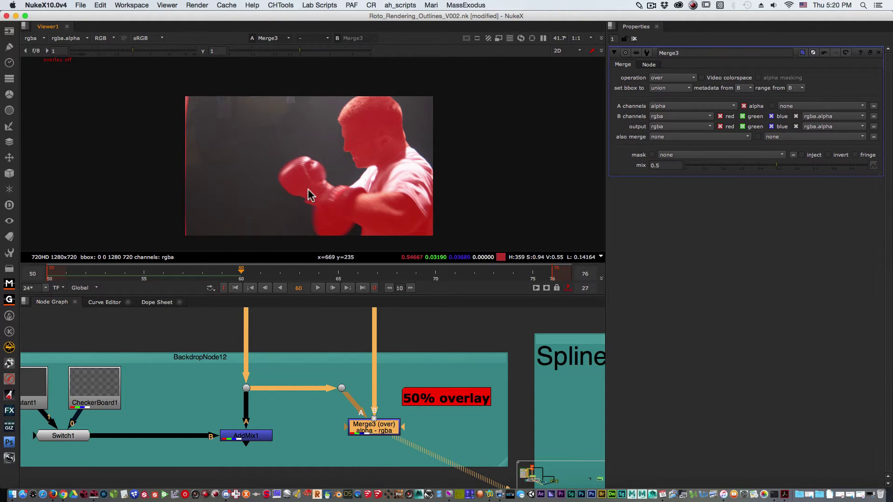
{"action": "left_click", "coordinate": [318, 289]}
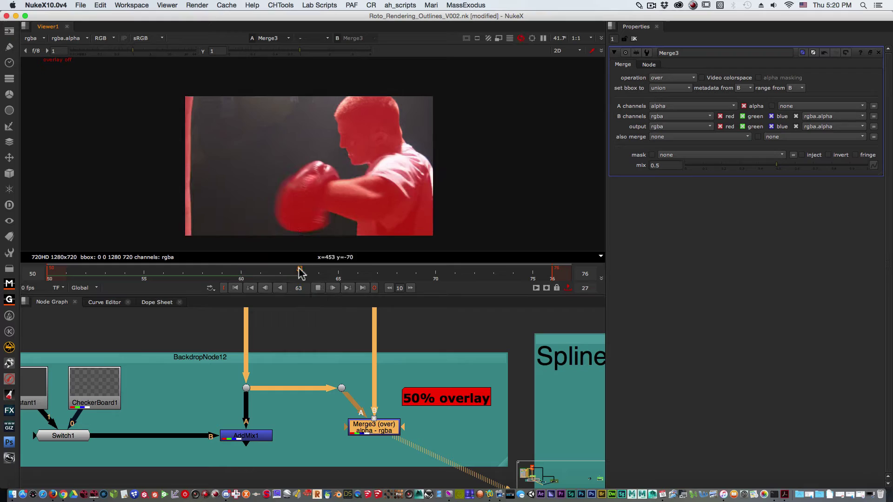
{"action": "left_click", "coordinate": [318, 288]}
{"action": "left_click_drag", "start_coordinate": [338, 272], "coordinate": [319, 272]}
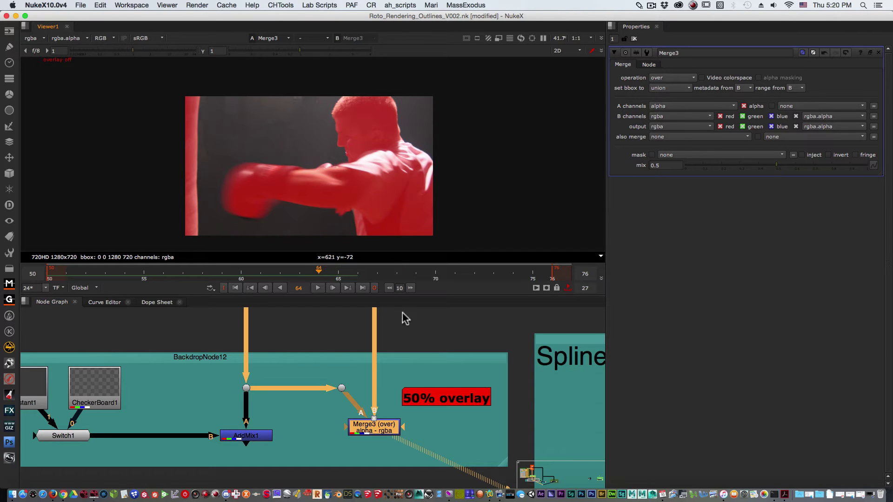
Open Boxer_Roto5 in the Splines Outlines (W/ Feather & MB) group and enlarge its properties to show the whole shape list
{"action": "middle_click_drag", "start_coordinate": [488, 379], "coordinate": [253, 337]}
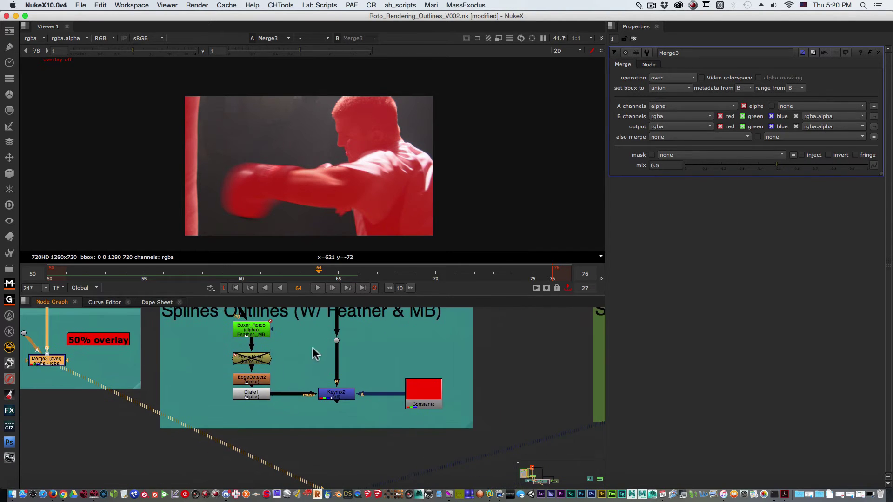
{"action": "middle_click_drag", "start_coordinate": [337, 363], "coordinate": [311, 384]}
{"action": "middle_click_drag", "start_coordinate": [327, 357], "coordinate": [373, 383]}
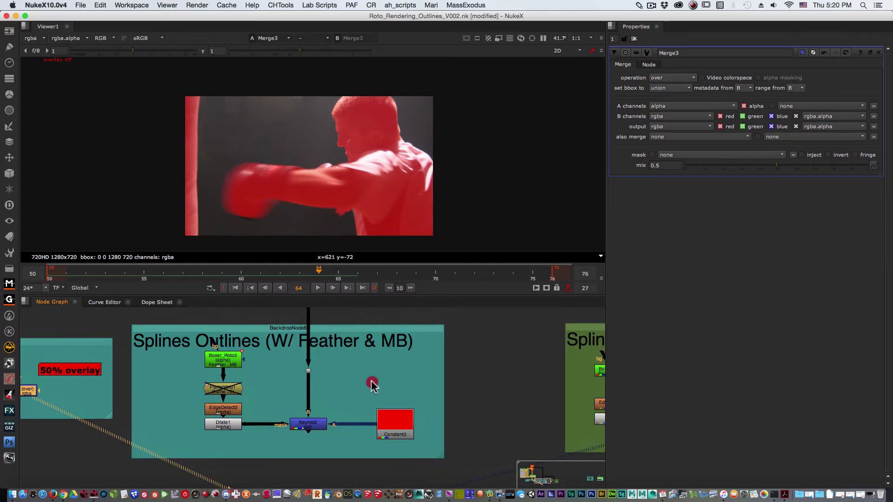
{"action": "double_click", "coordinate": [298, 366]}
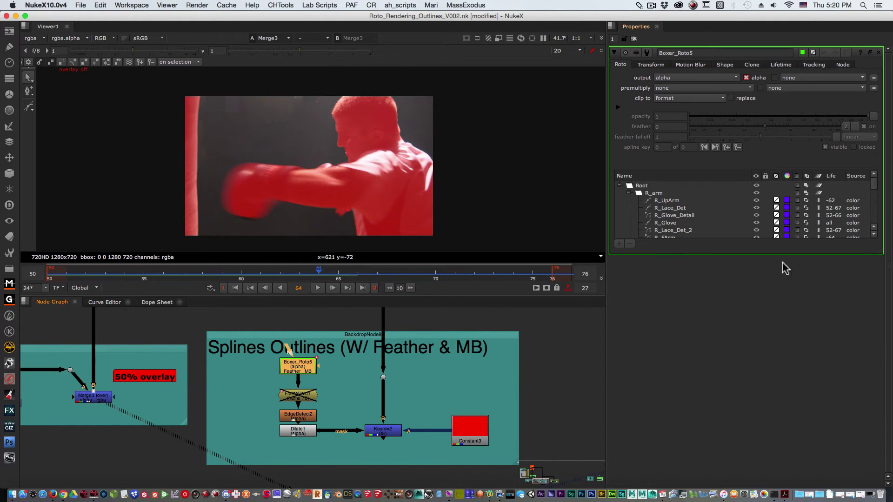
{"action": "left_click_drag", "start_coordinate": [885, 254], "coordinate": [865, 446]}
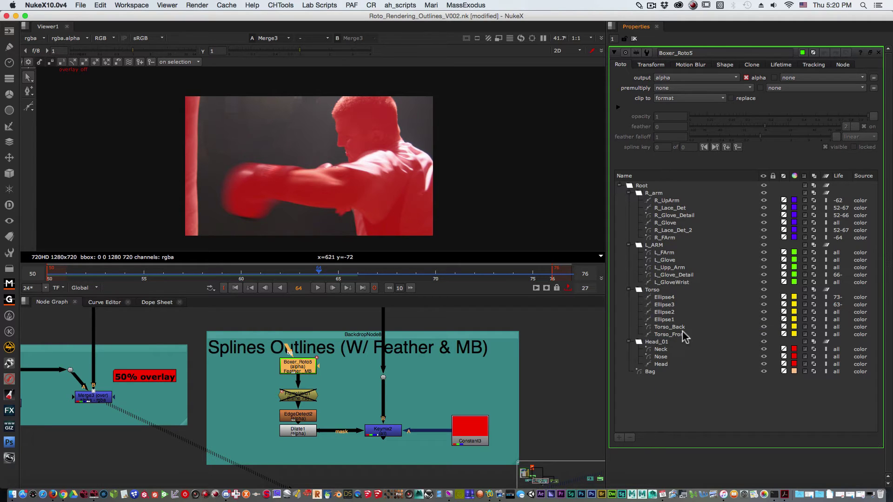
View the alpha channel of the Boxer_Roto5 node
{"action": "middle_click_drag", "start_coordinate": [369, 439], "coordinate": [322, 423]}
{"action": "scroll", "coordinate": [362, 403], "scroll_direction": "up", "scroll_amount": 3}
{"action": "key", "text": "1"}
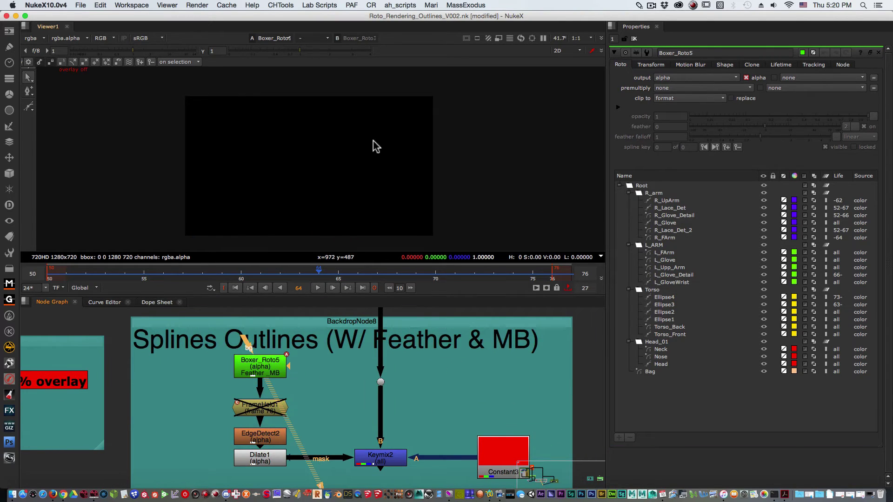
{"action": "key", "text": "a"}
{"action": "left_click", "coordinate": [274, 376]}
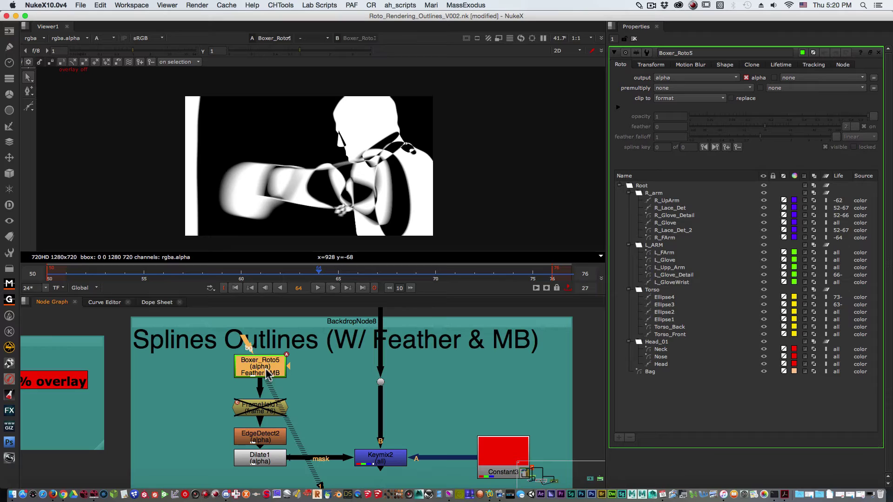
Try the over blending mode on every shape from R_UpArm to Bag in Boxer_Roto5, and restore the difference mode
{"action": "left_click", "coordinate": [813, 201]}
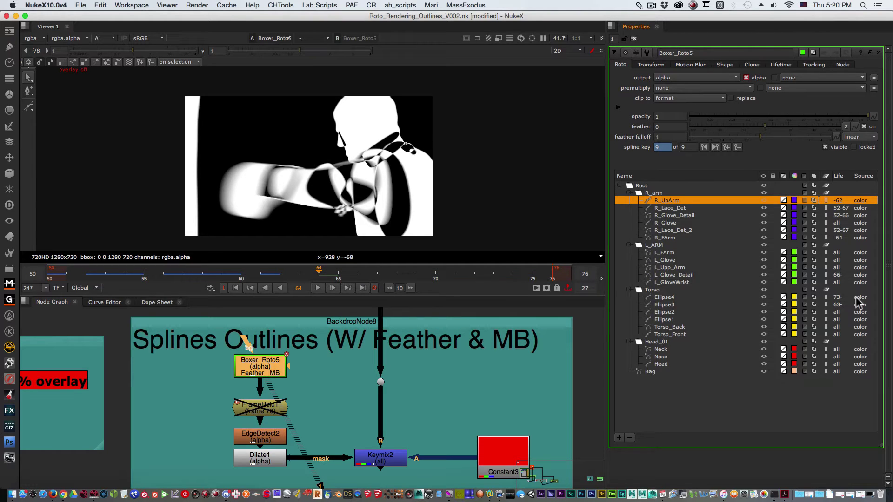
{"action": "left_click", "coordinate": [814, 372], "text": "shift"}
{"action": "right_click", "coordinate": [815, 377]}
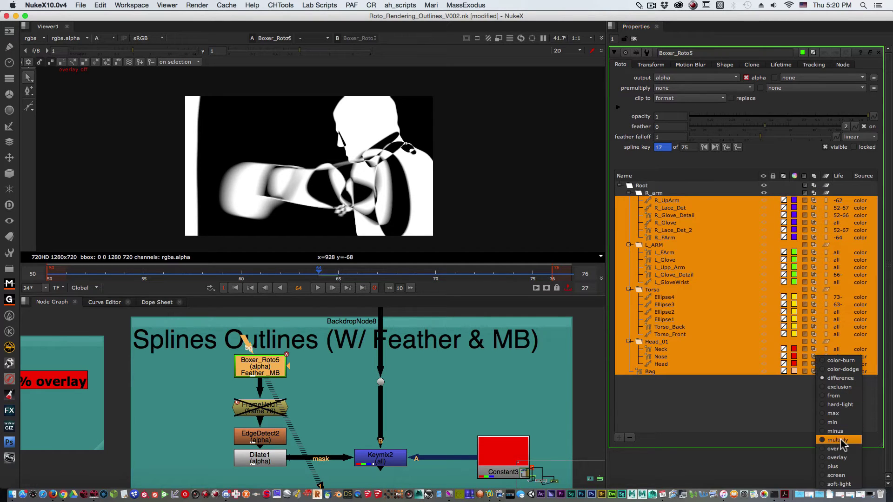
{"action": "left_click", "coordinate": [833, 452]}
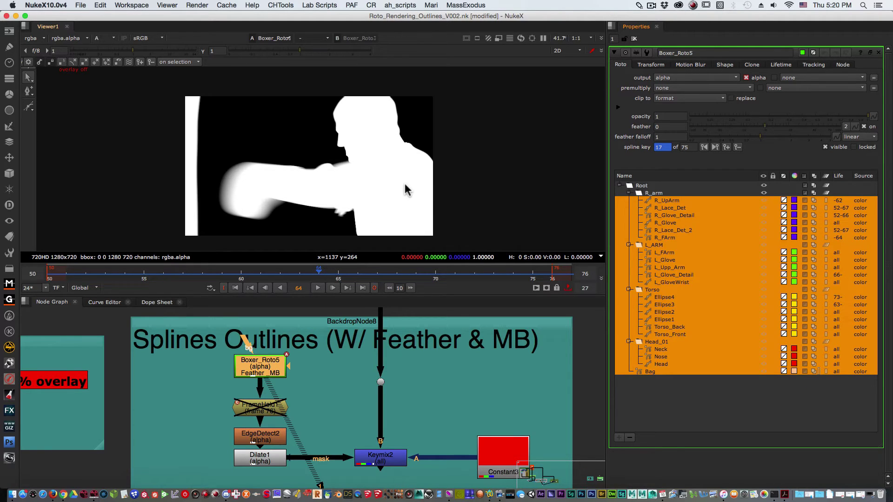
{"action": "left_click", "coordinate": [815, 263]}
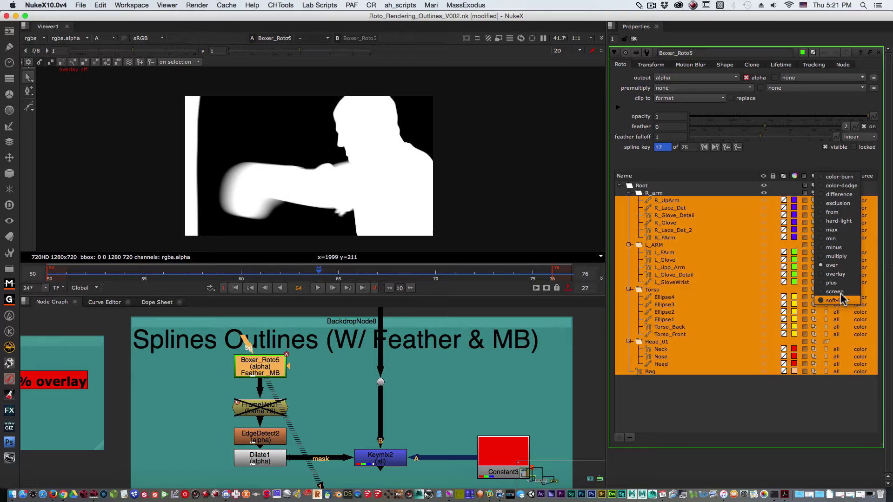
{"action": "left_click", "coordinate": [840, 195]}
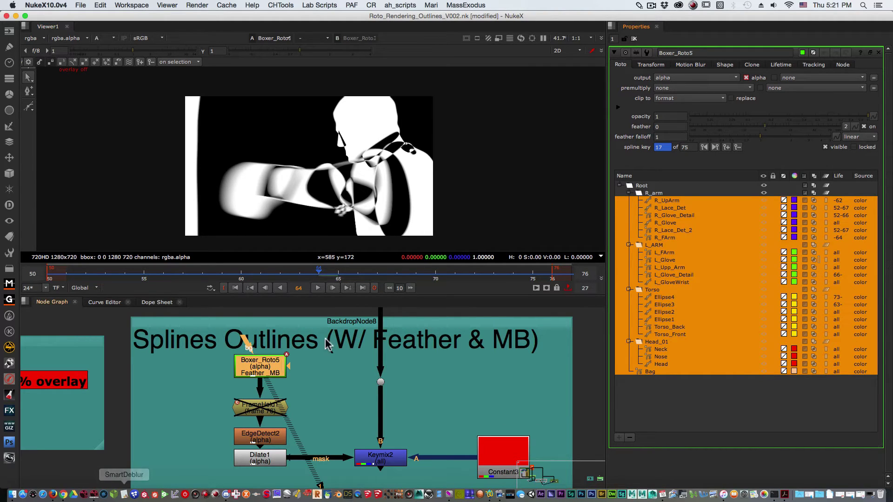
Delete the disabled FrameHold1 node between Boxer_Roto5 and EdgeDetect2
{"action": "middle_click_drag", "start_coordinate": [308, 393], "coordinate": [281, 360]}
{"action": "left_click", "coordinate": [252, 378]}
{"action": "key", "text": "Delete"}
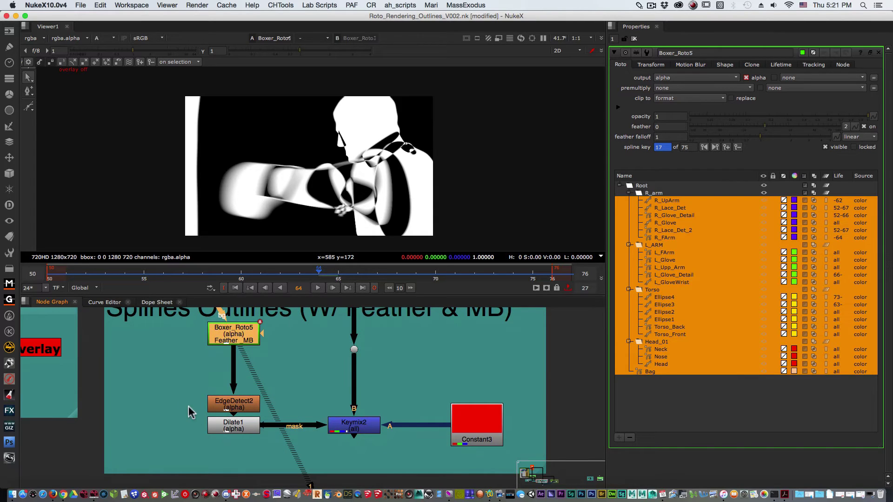
Move EdgeDetect2 up closer to Boxer_Roto5 and view its edge outlines in detail
{"action": "left_click_drag", "start_coordinate": [238, 408], "coordinate": [236, 401]}
{"action": "key", "text": "1"}
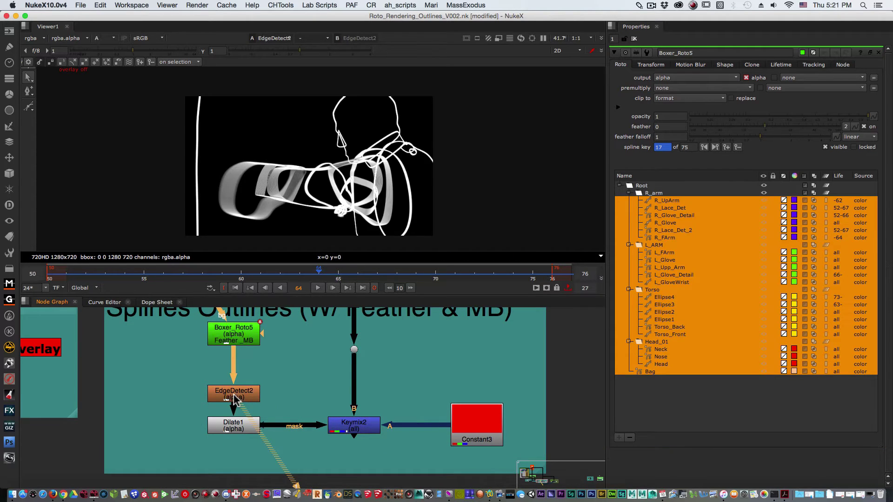
{"action": "left_click_drag", "start_coordinate": [238, 396], "coordinate": [238, 388]}
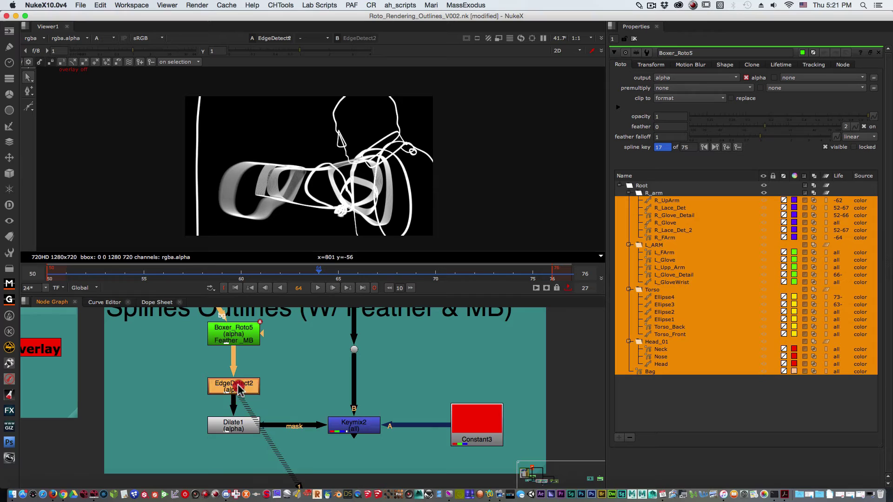
{"action": "scroll", "coordinate": [326, 189], "scroll_direction": "up", "scroll_amount": 5}
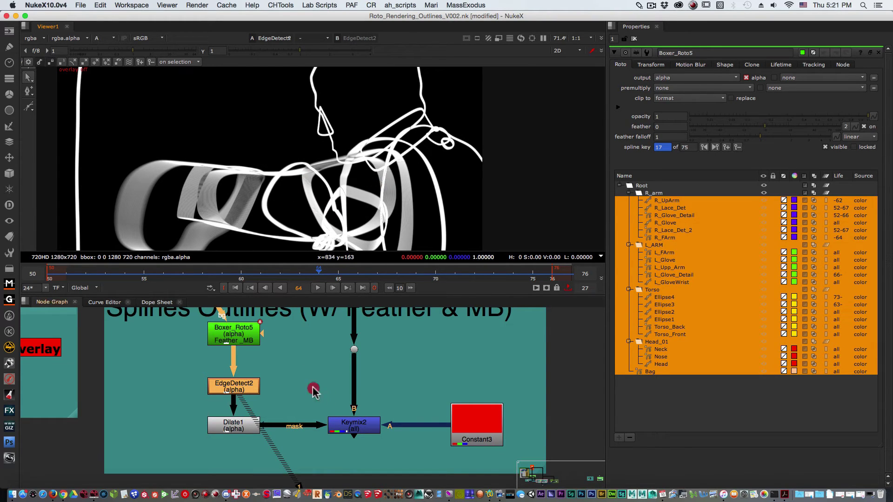
View the Dilate1 node, open its properties and reduce its size to 0.02 to thin the outlines
{"action": "middle_click_drag", "start_coordinate": [313, 388], "coordinate": [324, 360]}
{"action": "key", "text": "1"}
{"action": "double_click", "coordinate": [246, 401]}
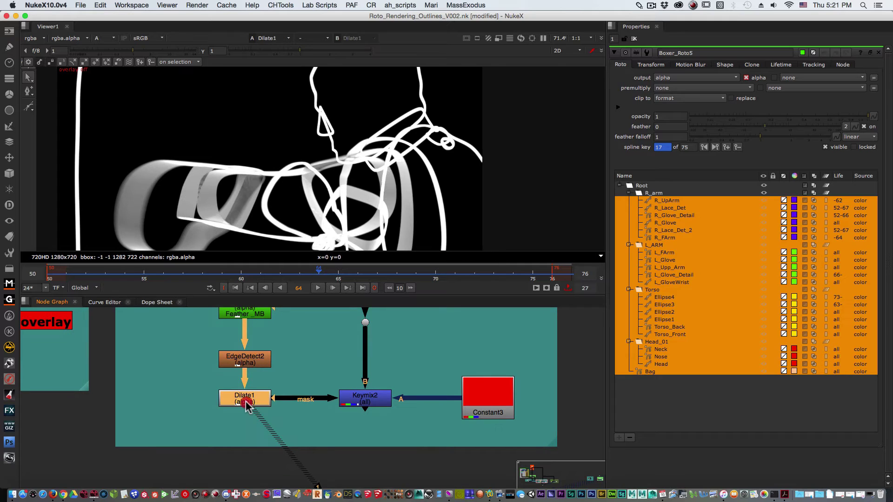
{"action": "mouse_move", "coordinate": [777, 87]}
{"action": "left_mouse_down"}
{"action": "mouse_move", "coordinate": [728, 88]}
{"action": "mouse_move", "coordinate": [789, 88]}
{"action": "mouse_move", "coordinate": [770, 89]}
{"action": "left_mouse_up"}
View Keymix2 in full colour to check the red spline outlines over the plate, with the whole frame visible
{"action": "scroll", "coordinate": [469, 426], "scroll_direction": "down", "scroll_amount": 5}
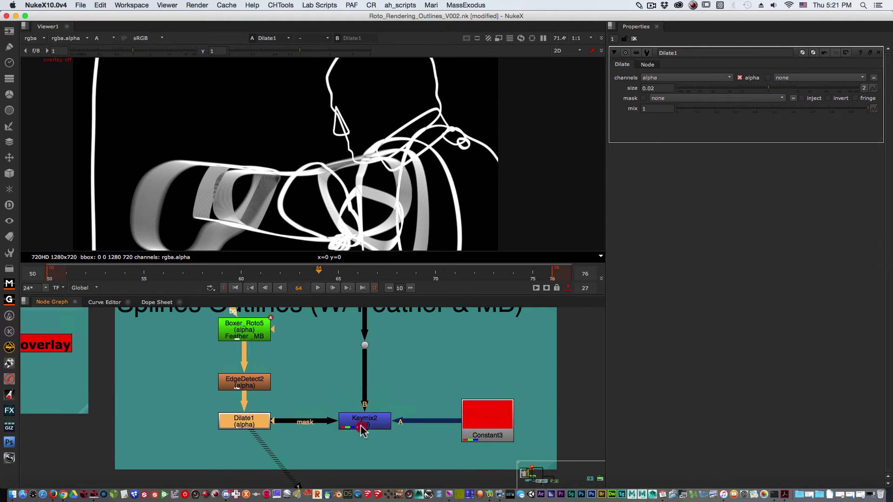
{"action": "left_click", "coordinate": [353, 426]}
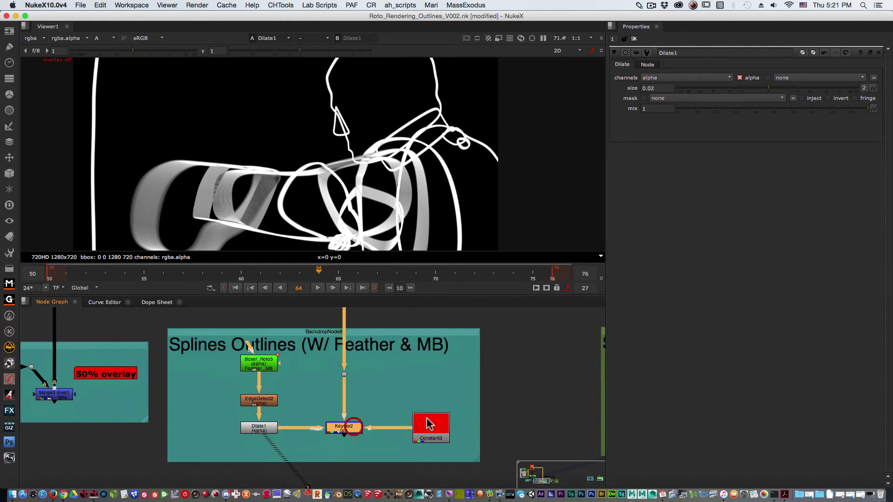
{"action": "key", "text": "1"}
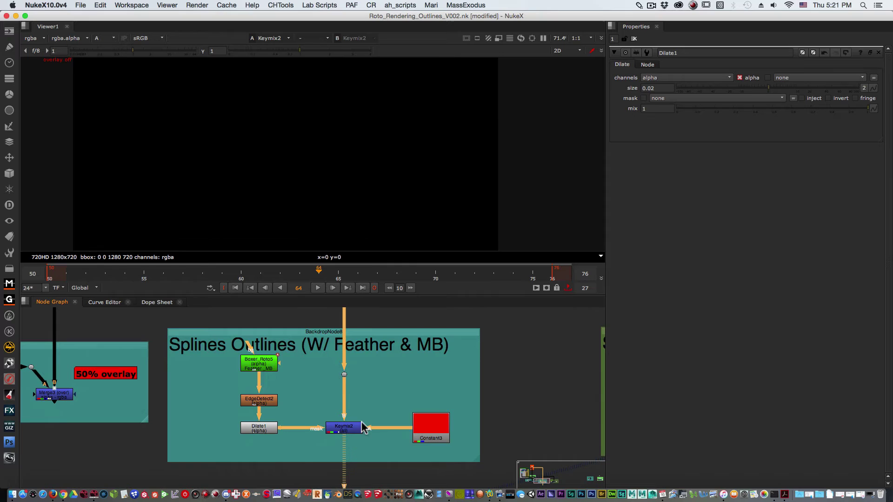
{"action": "key", "text": "a"}
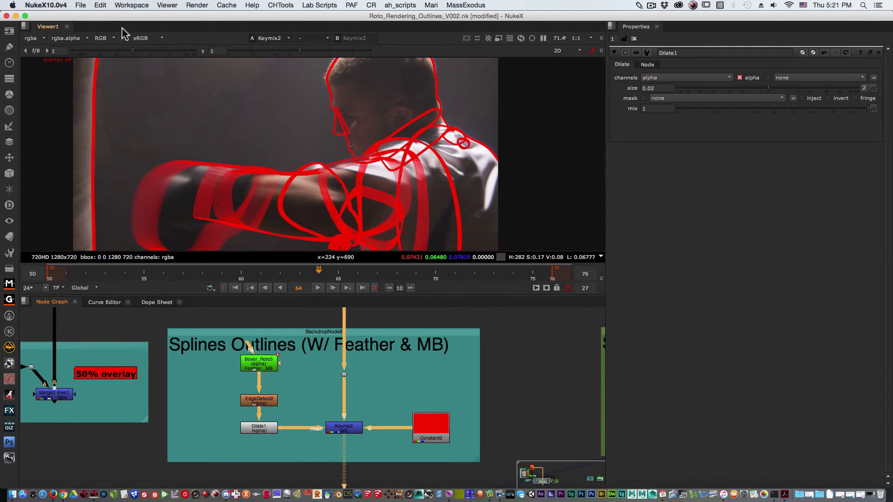
{"action": "scroll", "coordinate": [365, 146], "scroll_direction": "down", "scroll_amount": 2}
{"action": "scroll", "coordinate": [389, 187], "scroll_direction": "up", "scroll_amount": 1}
{"action": "mouse_move", "coordinate": [385, 176]}
{"action": "middle_mouse_down"}
{"action": "mouse_move", "coordinate": [390, 186]}
{"action": "mouse_move", "coordinate": [396, 174]}
{"action": "middle_mouse_up"}
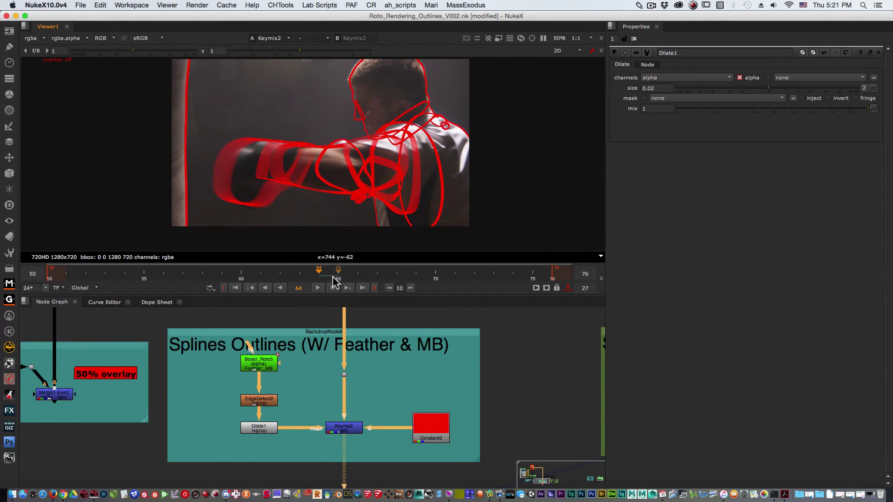
Play back the red spline outlines over the plate, stop on frame 76 and select Boxer_Roto5
{"action": "left_click", "coordinate": [318, 289]}
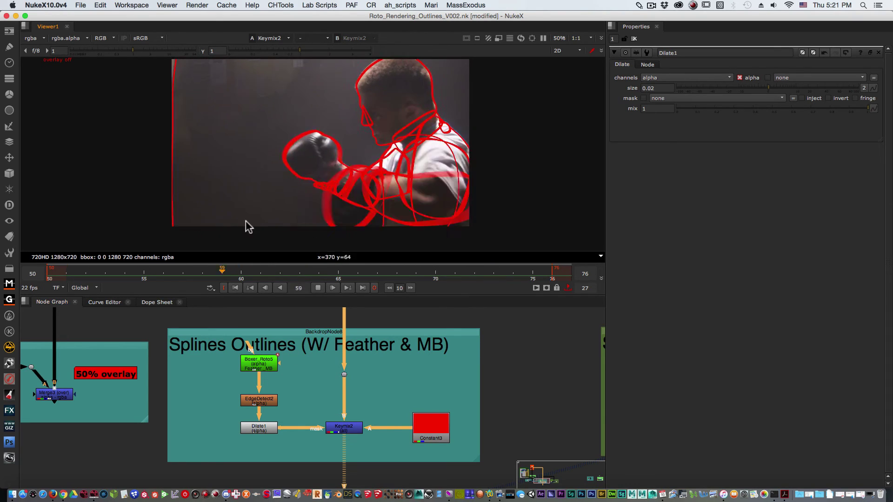
{"action": "left_click", "coordinate": [317, 289]}
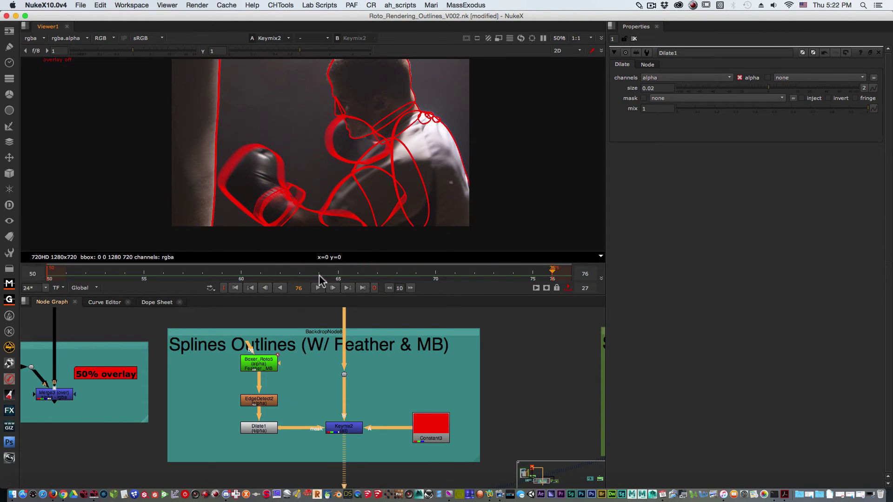
{"action": "mouse_move", "coordinate": [264, 371]}
{"action": "left_mouse_down"}
{"action": "mouse_move", "coordinate": [227, 375]}
{"action": "mouse_move", "coordinate": [297, 374]}
{"action": "mouse_move", "coordinate": [264, 375]}
{"action": "left_mouse_up"}
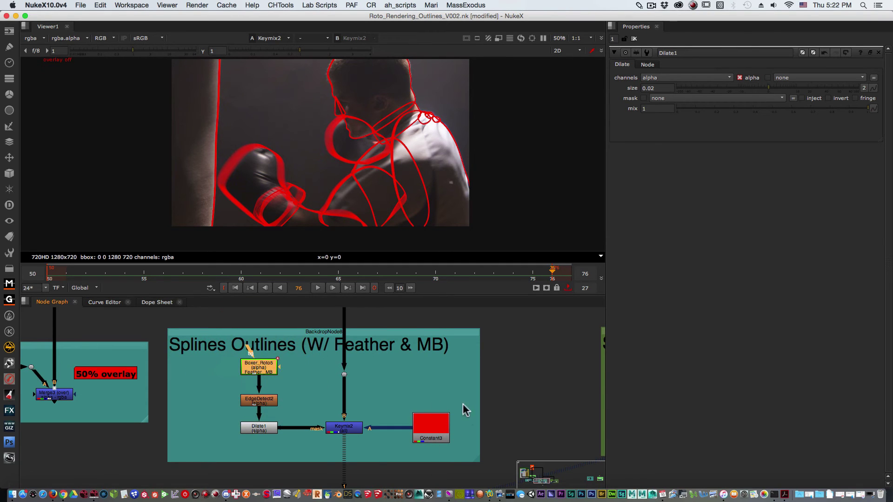
View Boxer_Roto1 in the Splines Outlines (No Feather or MB) group and open its properties
{"action": "scroll", "coordinate": [467, 409], "scroll_direction": "down", "scroll_amount": 3}
{"action": "middle_click_drag", "start_coordinate": [534, 381], "coordinate": [283, 362]}
{"action": "scroll", "coordinate": [399, 373], "scroll_direction": "up", "scroll_amount": 2}
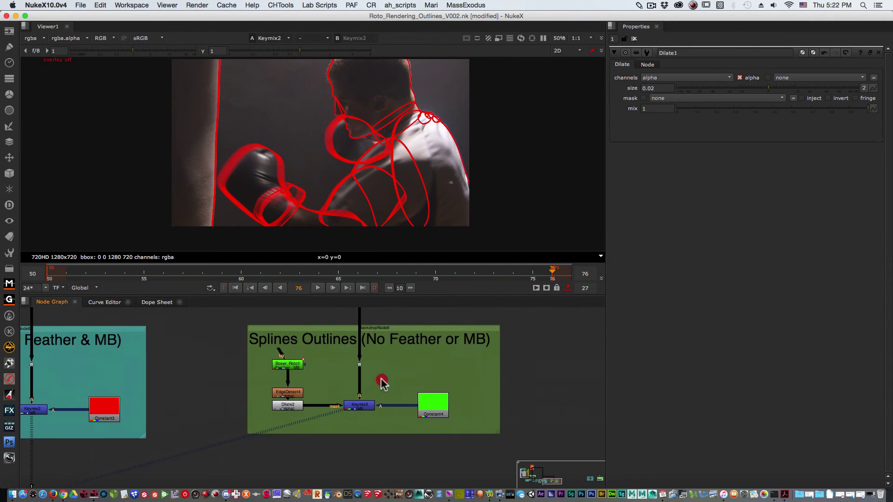
{"action": "mouse_move", "coordinate": [380, 381]}
{"action": "middle_mouse_down"}
{"action": "mouse_move", "coordinate": [416, 385]}
{"action": "mouse_move", "coordinate": [385, 375]}
{"action": "mouse_move", "coordinate": [383, 395]}
{"action": "middle_mouse_up"}
{"action": "scroll", "coordinate": [390, 379], "scroll_direction": "up", "scroll_amount": 1}
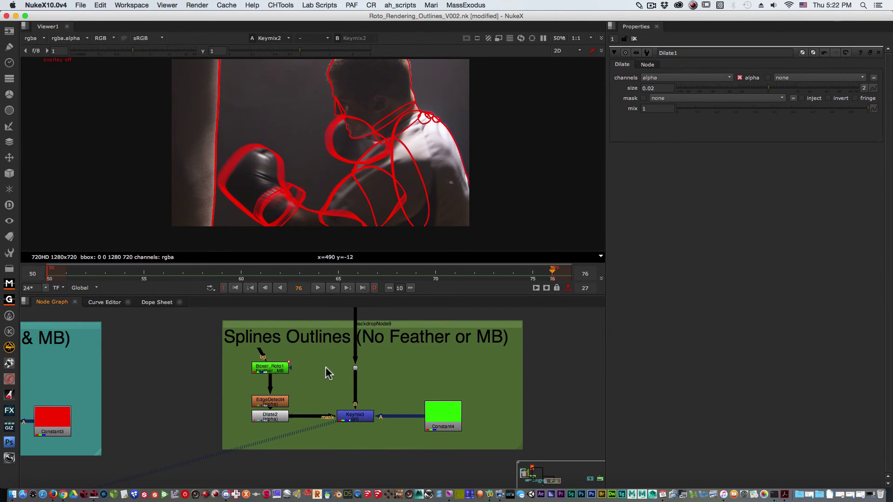
{"action": "middle_click_drag", "start_coordinate": [325, 367], "coordinate": [319, 367]}
{"action": "left_click", "coordinate": [274, 371]}
{"action": "key", "text": "1"}
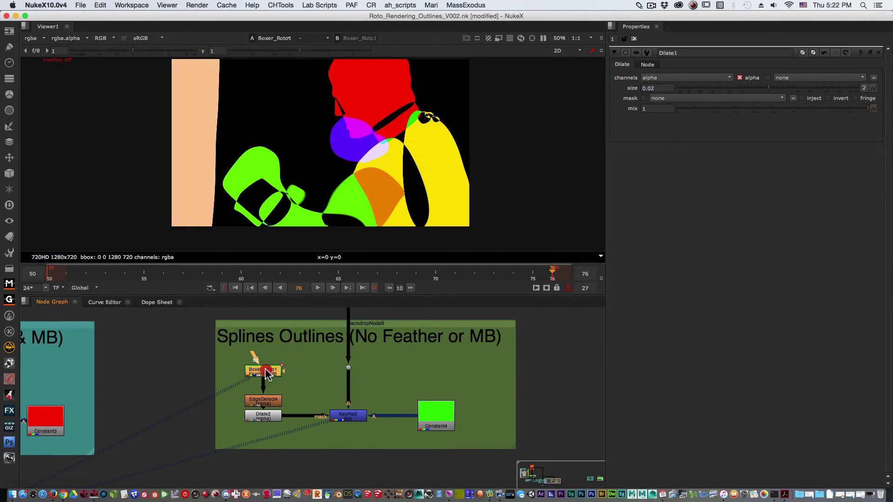
{"action": "double_click", "coordinate": [267, 374]}
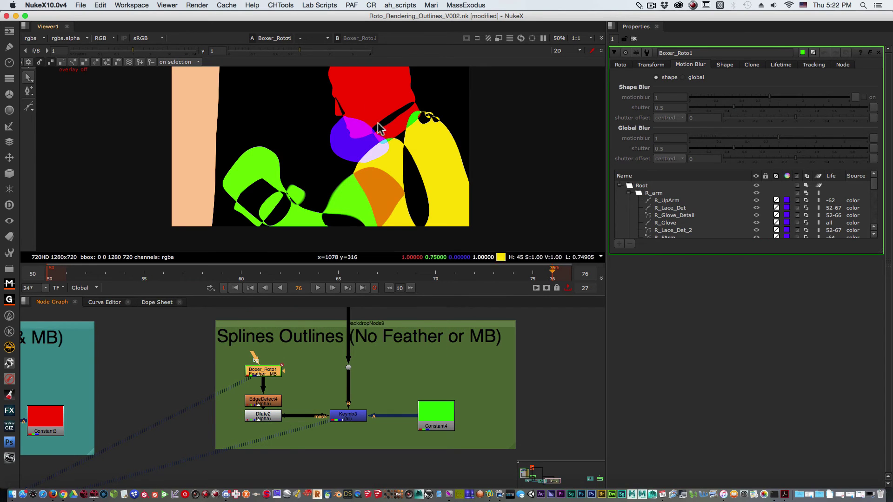
View the alpha channel of the EdgeDetect4 node below Boxer_Roto1
{"action": "left_click", "coordinate": [261, 407]}
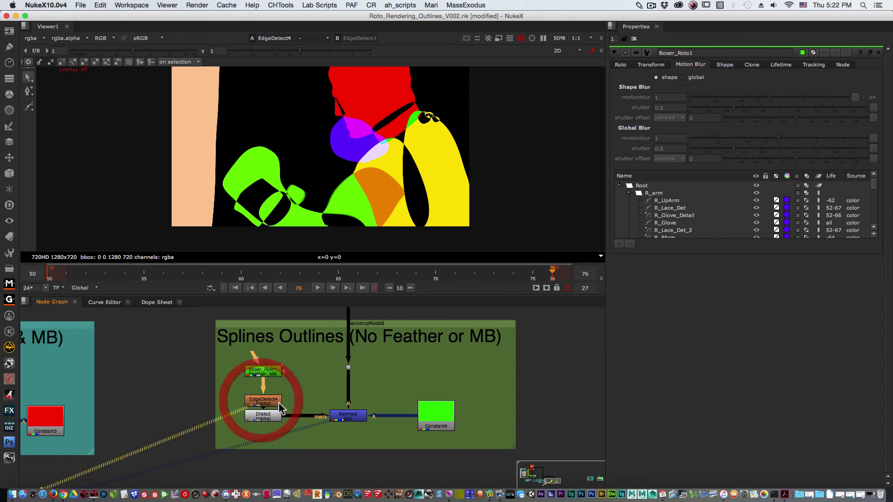
{"action": "key", "text": "1"}
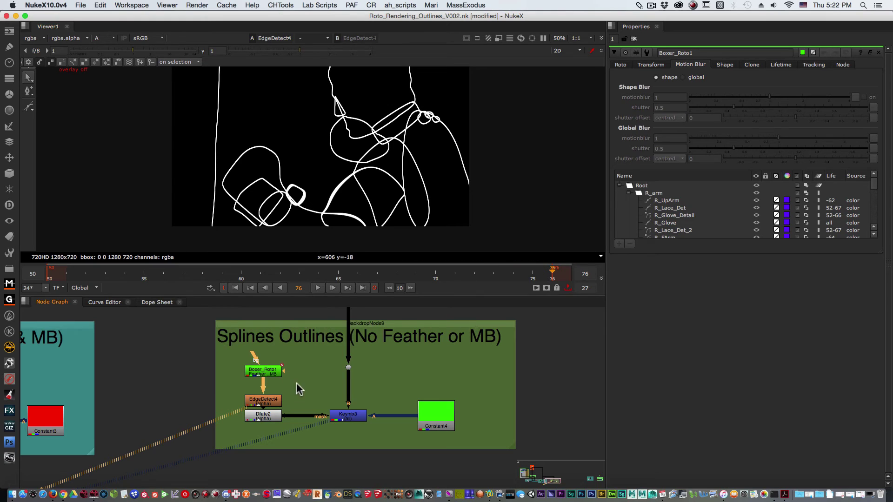
{"action": "left_click", "coordinate": [102, 37]}
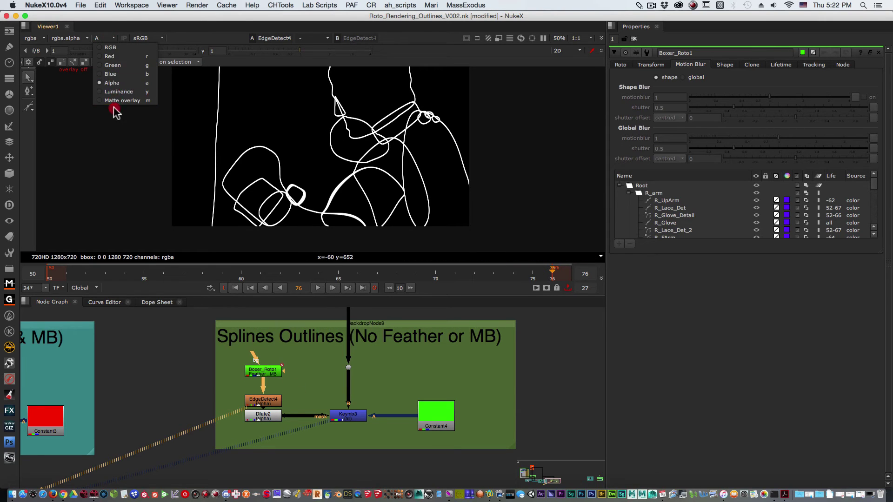
{"action": "left_click", "coordinate": [116, 83]}
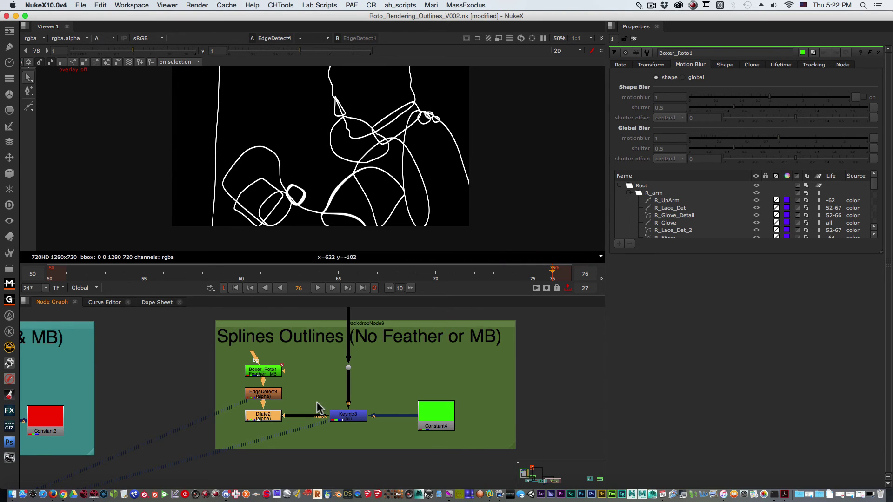
View the Dilate2 node, open its properties and set its size to 0.3 to thin the outlines
{"action": "middle_click_drag", "start_coordinate": [316, 403], "coordinate": [294, 380]}
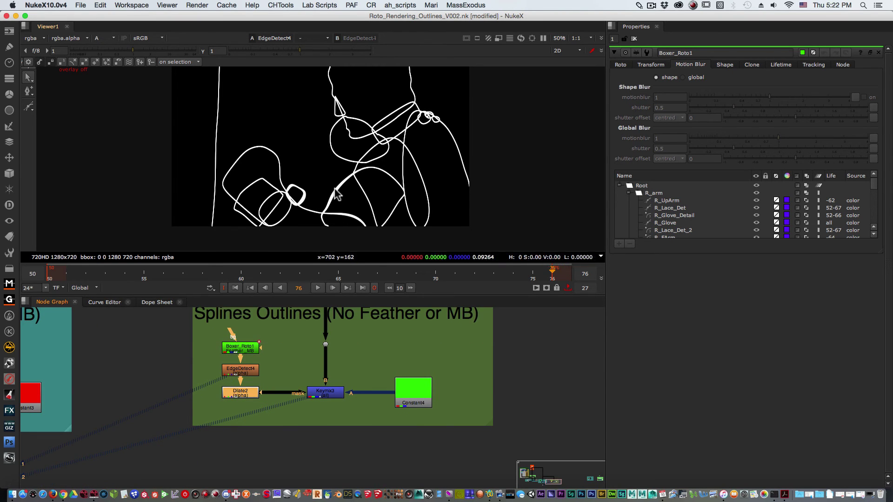
{"action": "scroll", "coordinate": [296, 347], "scroll_direction": "down", "scroll_amount": 2}
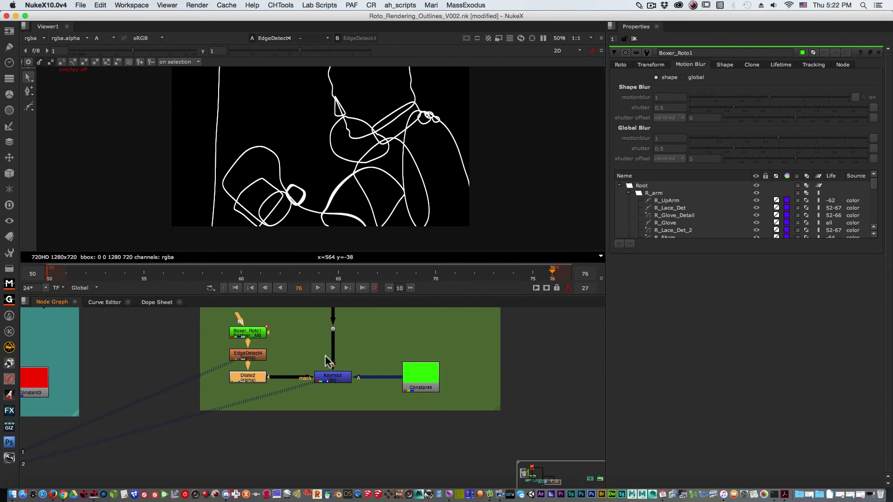
{"action": "middle_click_drag", "start_coordinate": [278, 372], "coordinate": [260, 373]}
{"action": "left_click", "coordinate": [251, 375]}
{"action": "key", "text": "1"}
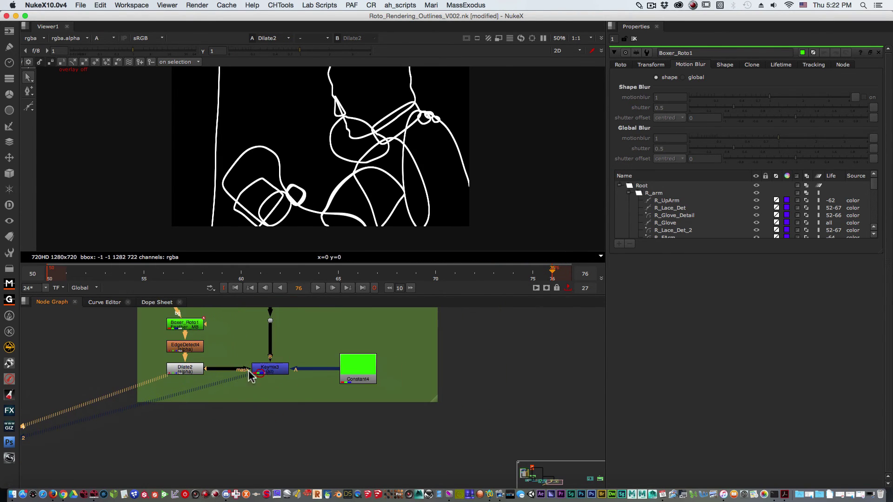
{"action": "double_click", "coordinate": [185, 370]}
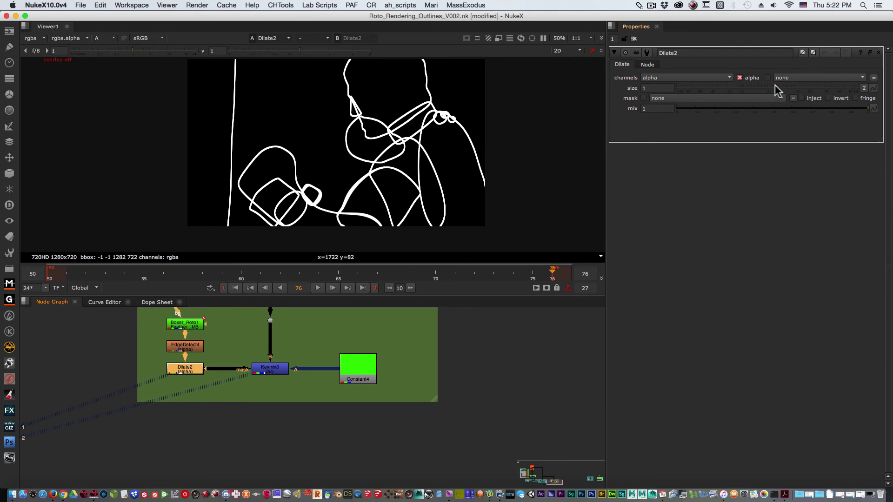
{"action": "mouse_move", "coordinate": [775, 85]}
{"action": "left_mouse_down"}
{"action": "mouse_move", "coordinate": [792, 88]}
{"action": "mouse_move", "coordinate": [763, 89]}
{"action": "mouse_move", "coordinate": [772, 87]}
{"action": "left_mouse_up"}
View Keymix3 in RGB to check the green spline outlines over the plate
{"action": "middle_click_drag", "start_coordinate": [310, 388], "coordinate": [387, 410]}
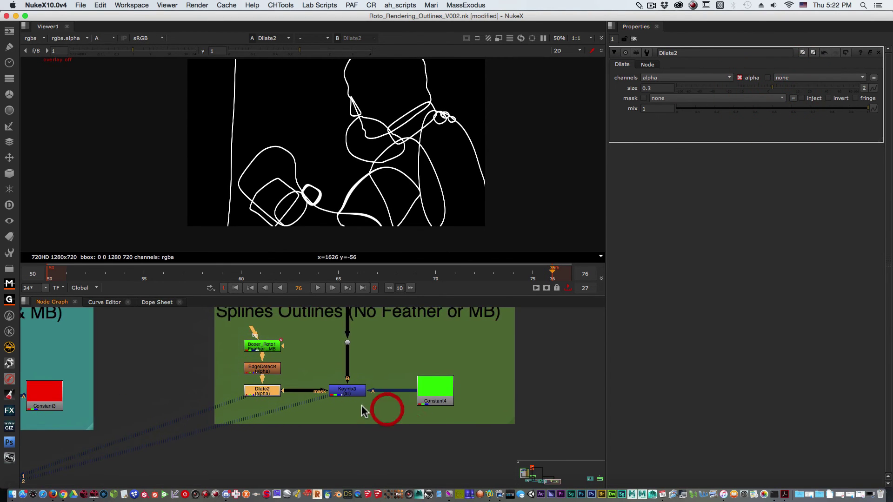
{"action": "left_click", "coordinate": [349, 391]}
{"action": "key", "text": "1"}
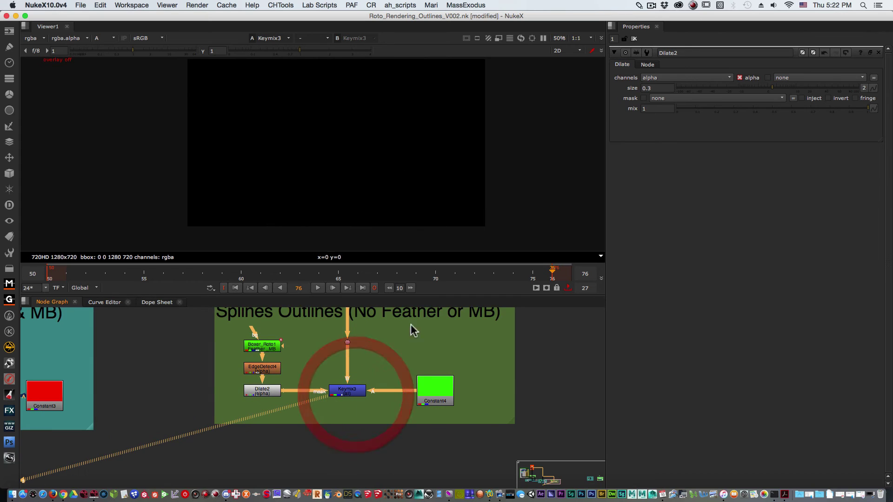
{"action": "left_click", "coordinate": [114, 37]}
{"action": "left_click", "coordinate": [112, 52]}
{"action": "scroll", "coordinate": [501, 185], "scroll_direction": "down", "scroll_amount": 3}
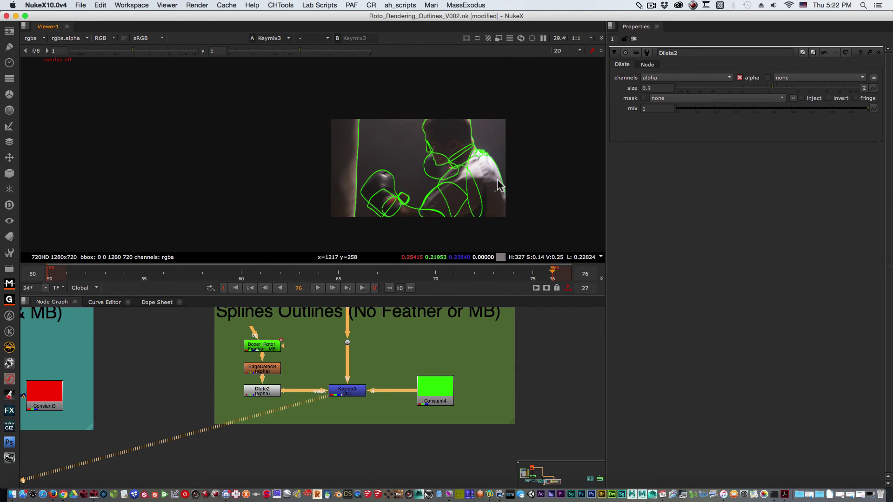
{"action": "middle_click_drag", "start_coordinate": [492, 181], "coordinate": [492, 192]}
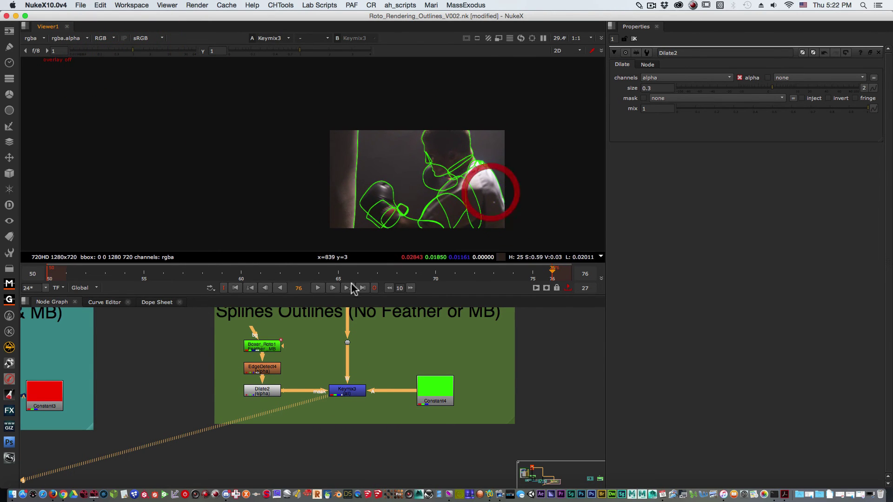
Play back the green spline outlines over the plate from the first frame, and stop playback
{"action": "left_click", "coordinate": [235, 288]}
{"action": "left_click", "coordinate": [318, 288]}
{"action": "left_click", "coordinate": [318, 288]}
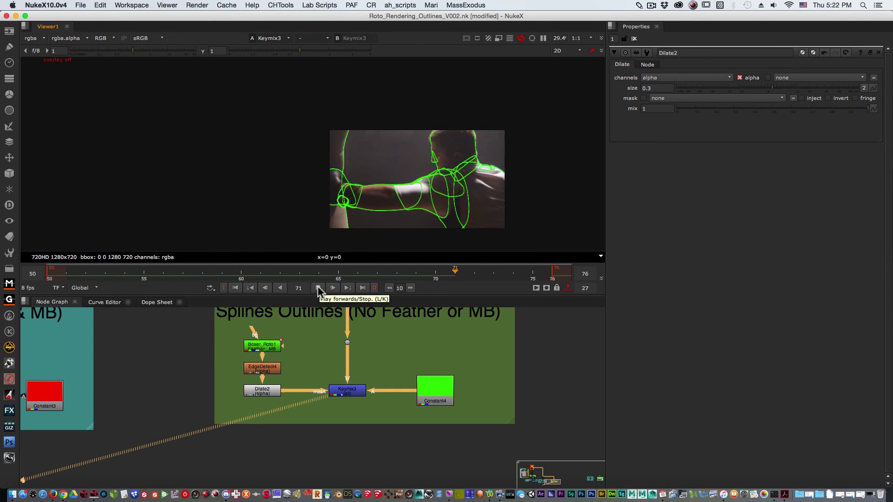
Stop playback, view the Boxer_Roto2 node in the Colors group and open its properties
{"action": "left_click", "coordinate": [318, 288]}
{"action": "middle_click_drag", "start_coordinate": [517, 395], "coordinate": [215, 386]}
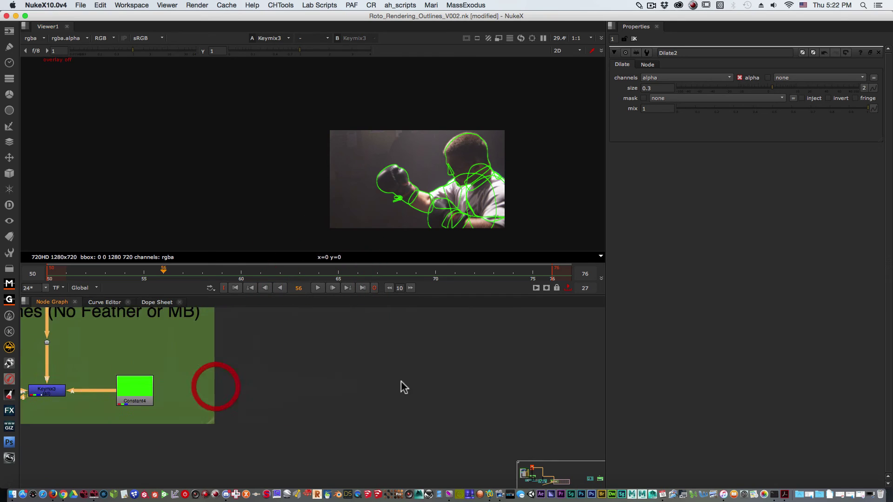
{"action": "scroll", "coordinate": [401, 381], "scroll_direction": "down", "scroll_amount": 5}
{"action": "middle_click_drag", "start_coordinate": [506, 378], "coordinate": [200, 390]}
{"action": "scroll", "coordinate": [253, 374], "scroll_direction": "up", "scroll_amount": 3}
{"action": "scroll", "coordinate": [252, 373], "scroll_direction": "up", "scroll_amount": 4}
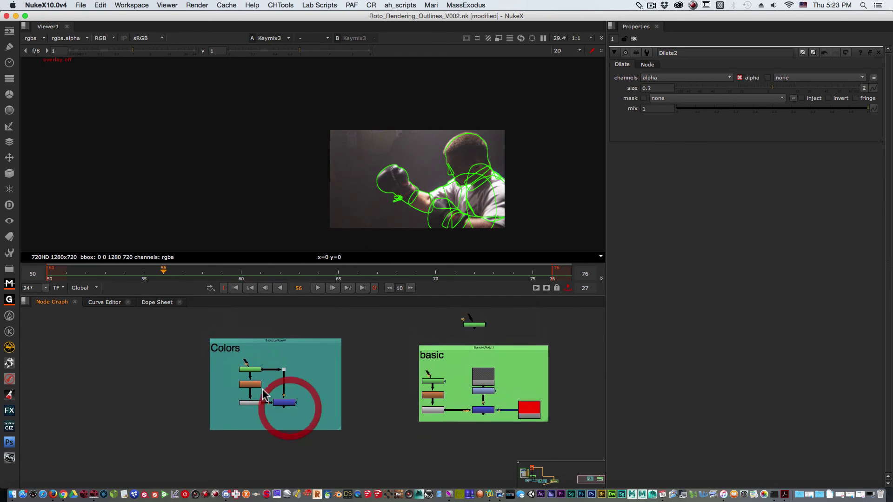
{"action": "key", "text": "1"}
{"action": "double_click", "coordinate": [248, 358]}
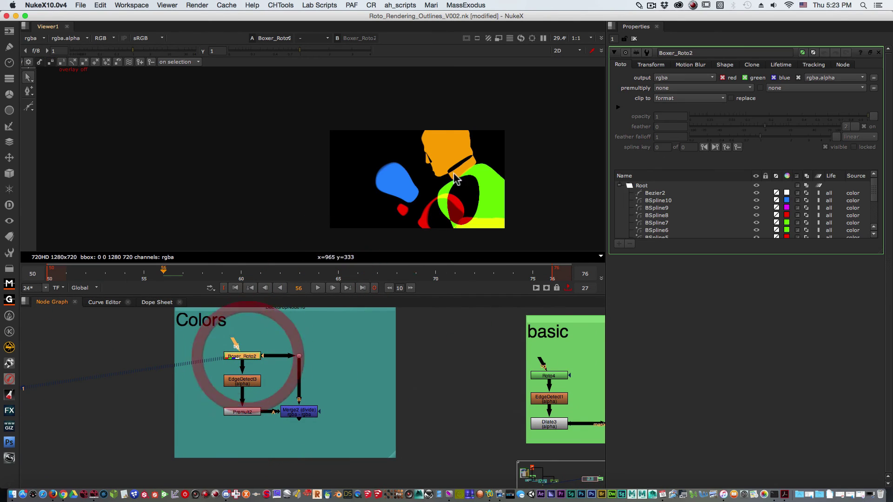
{"action": "middle_click_drag", "start_coordinate": [522, 178], "coordinate": [452, 159]}
{"action": "middle_click_drag", "start_coordinate": [311, 414], "coordinate": [340, 395]}
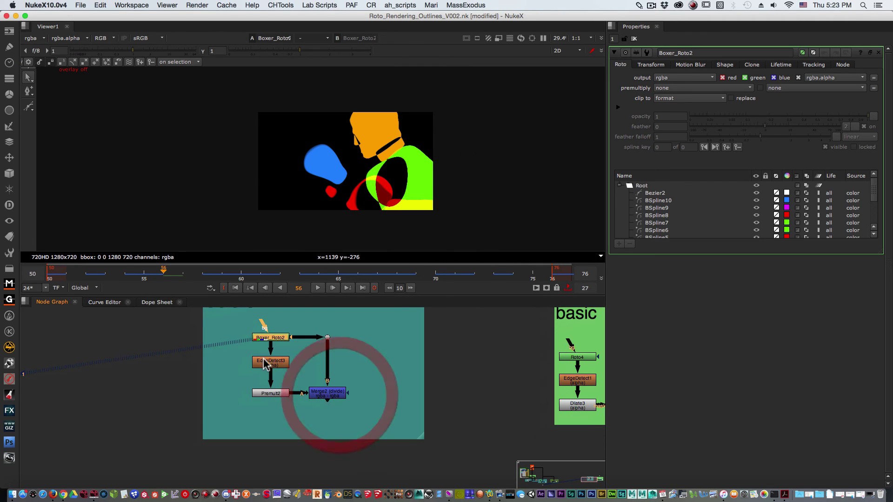
View EdgeDetect3 and Premult2 below Boxer_Roto2, and examine the coloured outlines where the shapes overlap
{"action": "left_click", "coordinate": [265, 361]}
{"action": "key", "text": "1"}
{"action": "left_click", "coordinate": [280, 399]}
{"action": "key", "text": "1"}
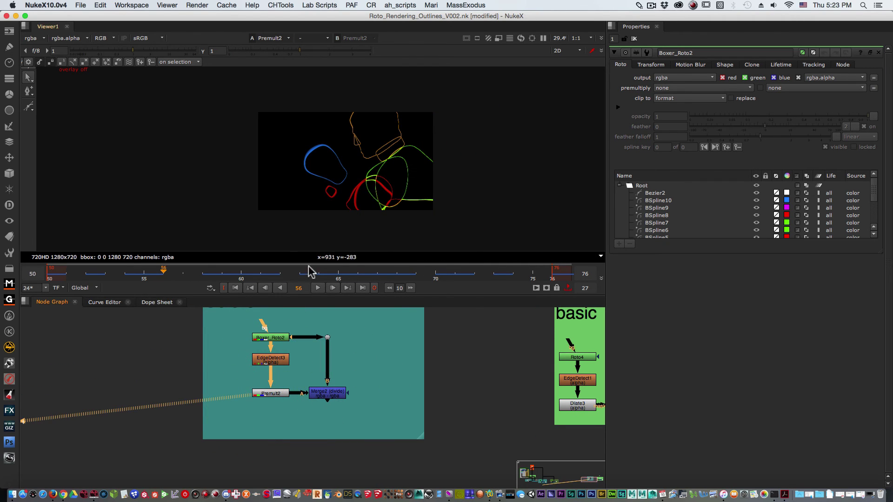
{"action": "left_click_drag", "start_coordinate": [248, 412], "coordinate": [227, 424], "text": "alt"}
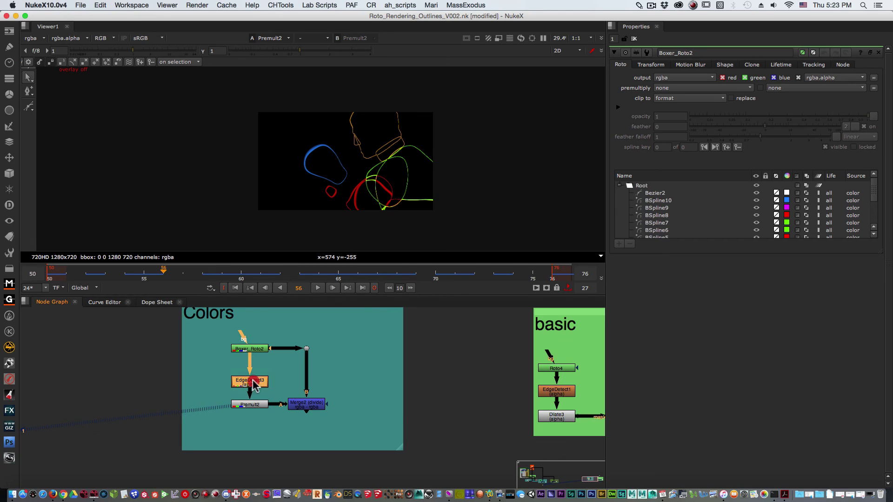
{"action": "scroll", "coordinate": [389, 188], "scroll_direction": "up", "scroll_amount": 3}
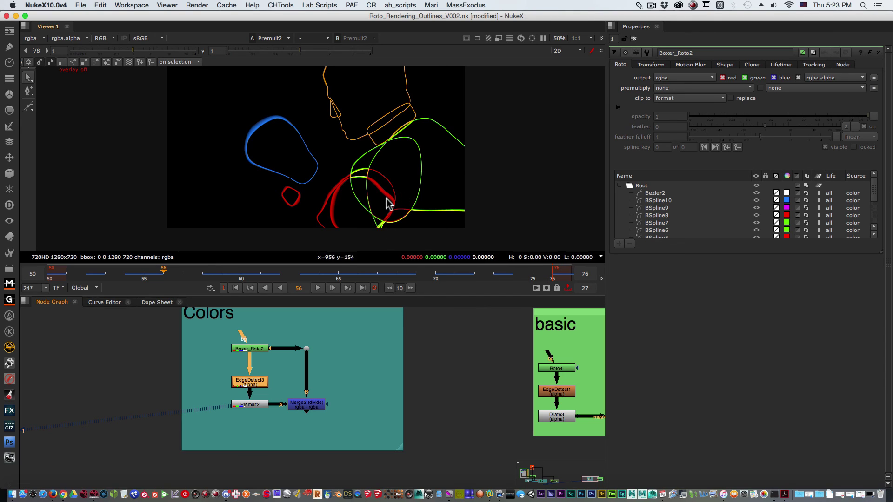
{"action": "scroll", "coordinate": [381, 209], "scroll_direction": "up", "scroll_amount": 4}
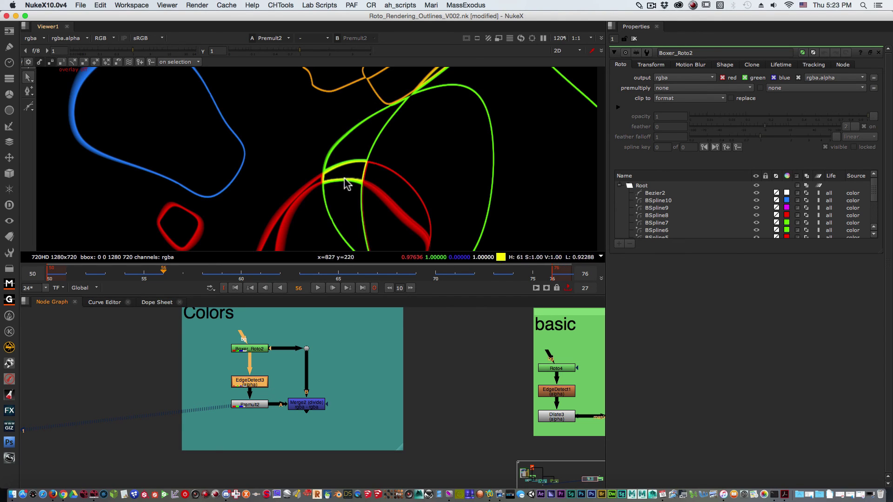
{"action": "scroll", "coordinate": [417, 206], "scroll_direction": "down", "scroll_amount": 6}
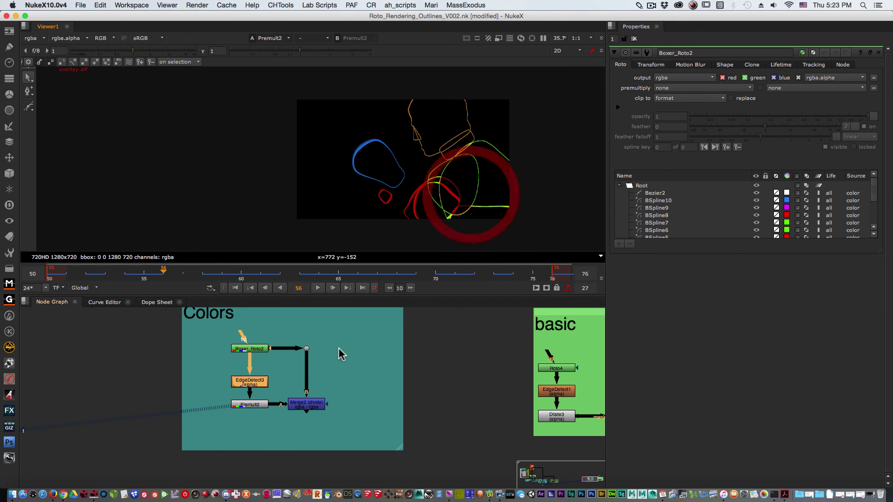
Select Boxer_Roto2, and view the Merge2 divide node to check the unpremultiplied outline colours
{"action": "left_click_drag", "start_coordinate": [257, 355], "coordinate": [259, 362]}
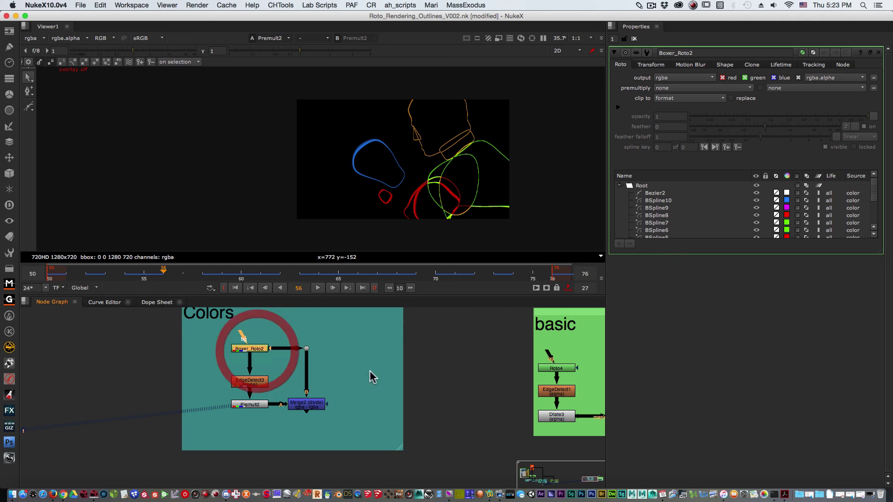
{"action": "middle_click_drag", "start_coordinate": [369, 373], "coordinate": [321, 367]}
{"action": "left_click", "coordinate": [267, 397]}
{"action": "key", "text": "1"}
View CheckerBoard2 and Keymix1 in the basic group, and play back the red outlines over the checkerboard
{"action": "middle_click_drag", "start_coordinate": [477, 379], "coordinate": [279, 392]}
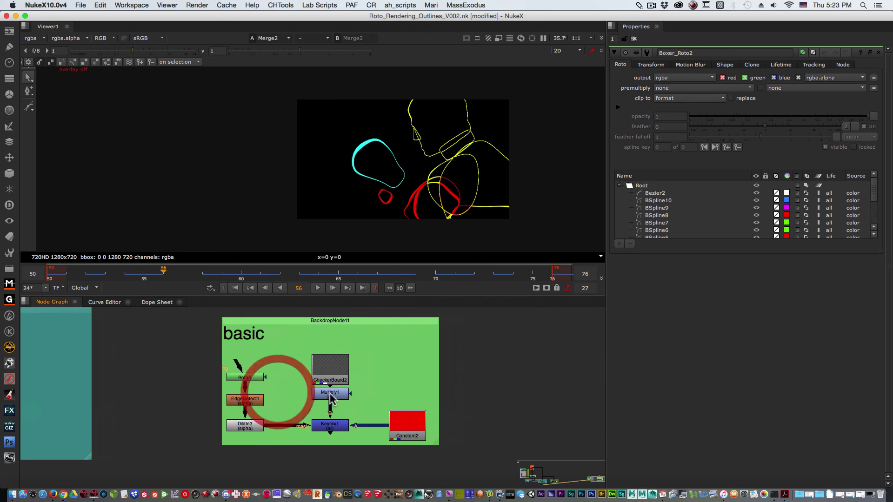
{"action": "left_click", "coordinate": [329, 372]}
{"action": "key", "text": "1"}
{"action": "left_click", "coordinate": [338, 427]}
{"action": "key", "text": "1"}
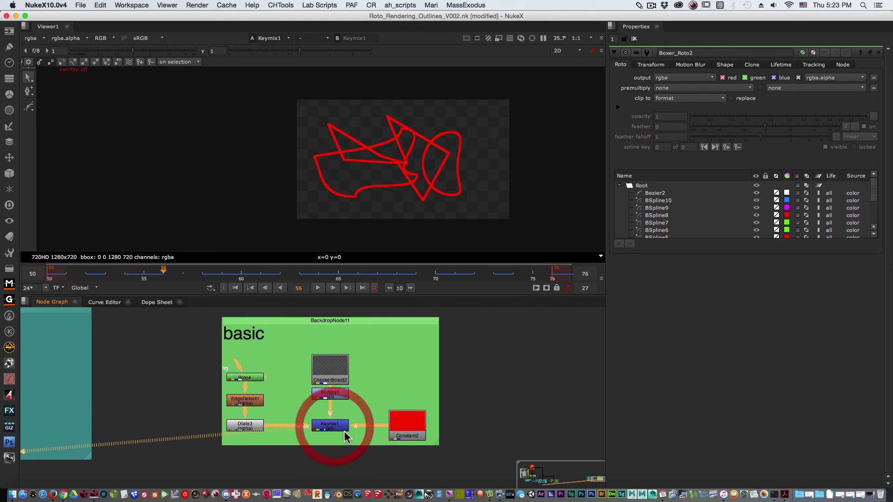
{"action": "left_click", "coordinate": [317, 288]}
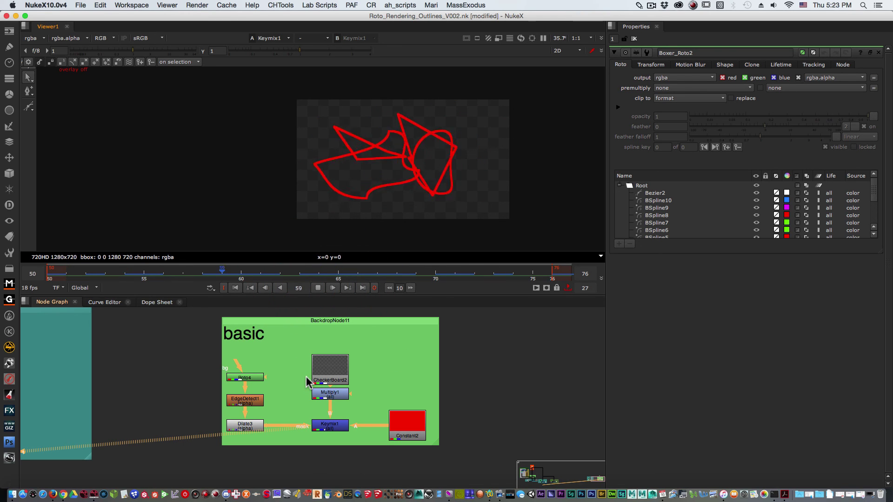
Compare the Dilate3 node of the basic group with the Keymix1 result during playback
{"action": "left_click", "coordinate": [257, 426]}
{"action": "key", "text": "1"}
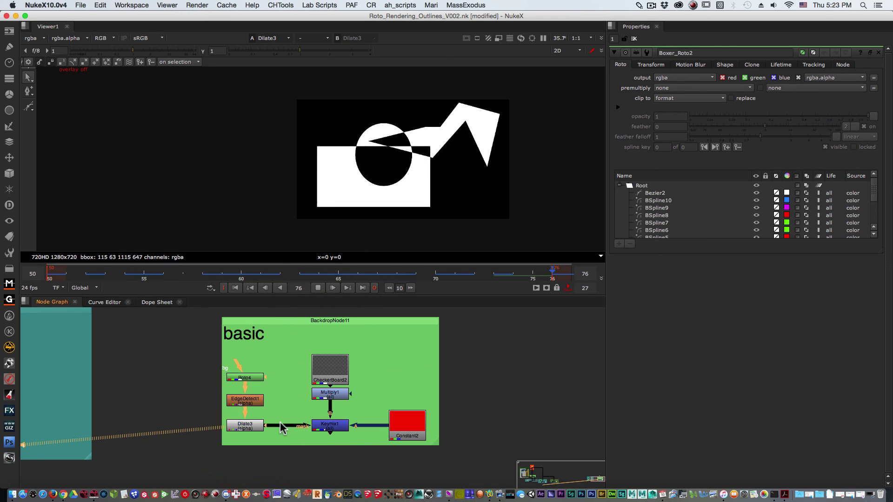
{"action": "left_click", "coordinate": [343, 427]}
{"action": "key", "text": "1"}
View Keymix2 in the Splines Outlines (W/ Feather & MB) group to play the red outlines over the plate
{"action": "middle_click_drag", "start_coordinate": [381, 403], "coordinate": [497, 400]}
{"action": "scroll", "coordinate": [431, 416], "scroll_direction": "down", "scroll_amount": 5}
{"action": "middle_click_drag", "start_coordinate": [263, 405], "coordinate": [498, 381]}
{"action": "middle_click_drag", "start_coordinate": [303, 380], "coordinate": [390, 379]}
{"action": "scroll", "coordinate": [372, 388], "scroll_direction": "up", "scroll_amount": 5}
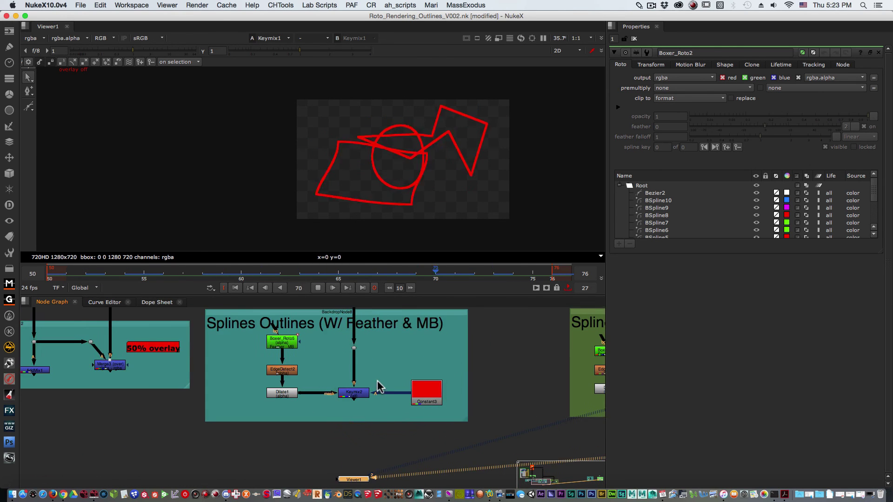
{"action": "left_click", "coordinate": [399, 397]}
{"action": "key", "text": "1"}
View Keymix3 in the Splines Outlines (No Feather or MB) group to play the green outlines over the plate
{"action": "middle_click_drag", "start_coordinate": [516, 391], "coordinate": [209, 403]}
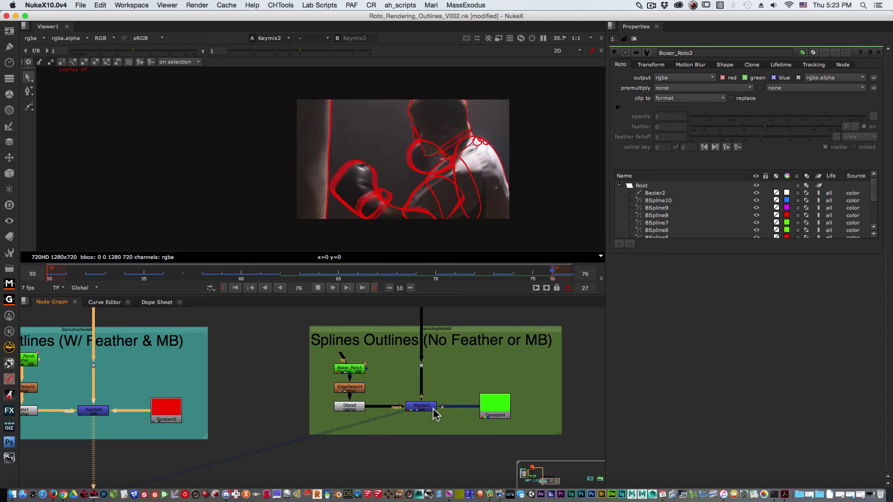
{"action": "left_click", "coordinate": [423, 408]}
{"action": "key", "text": "1"}
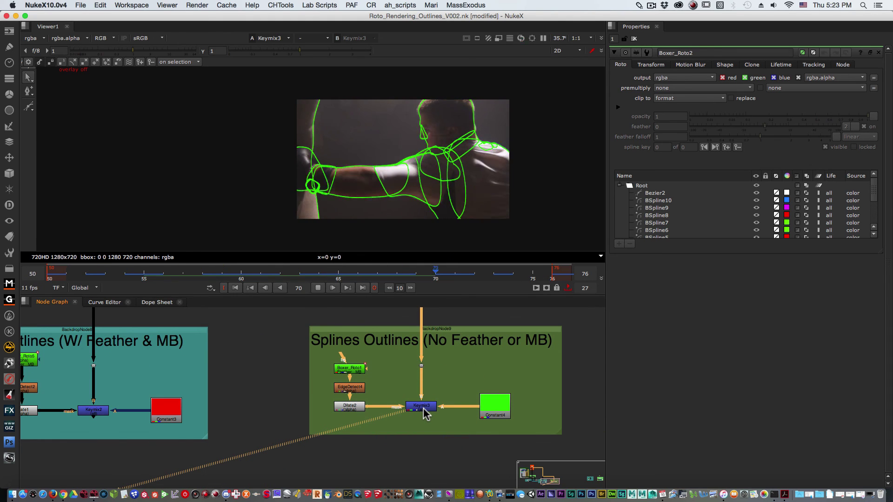